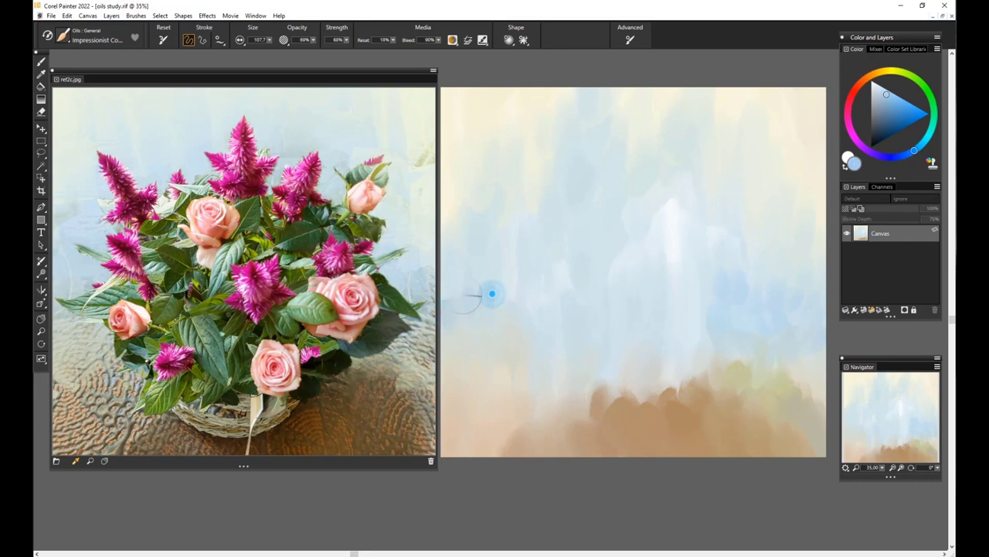
Paint blue patches and peach tones into the left side of the background with the Impressionist Cover brush.
click(41, 73)
key(b)
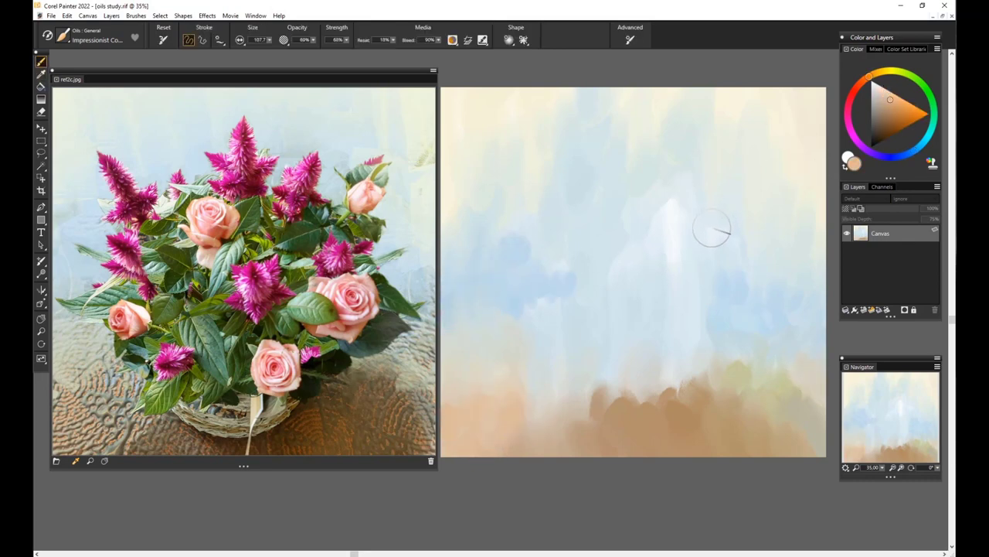
alt+click(517, 304)
Add a new layer and paint the basket's dark brown base shadow with the Impressionist Detail brush at size 25.6.
key(ctrl+shift+n)
click(860, 83)
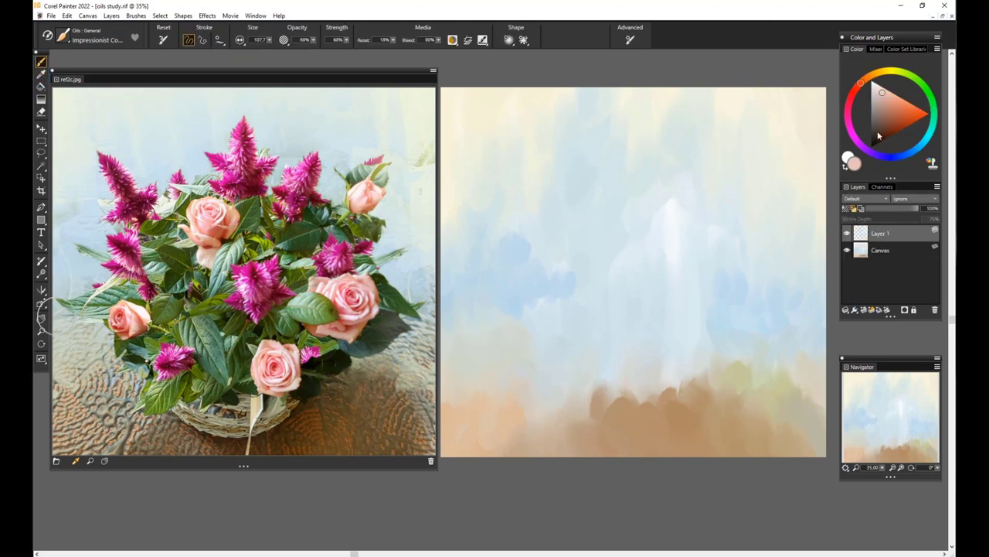
key(ctrl+b)
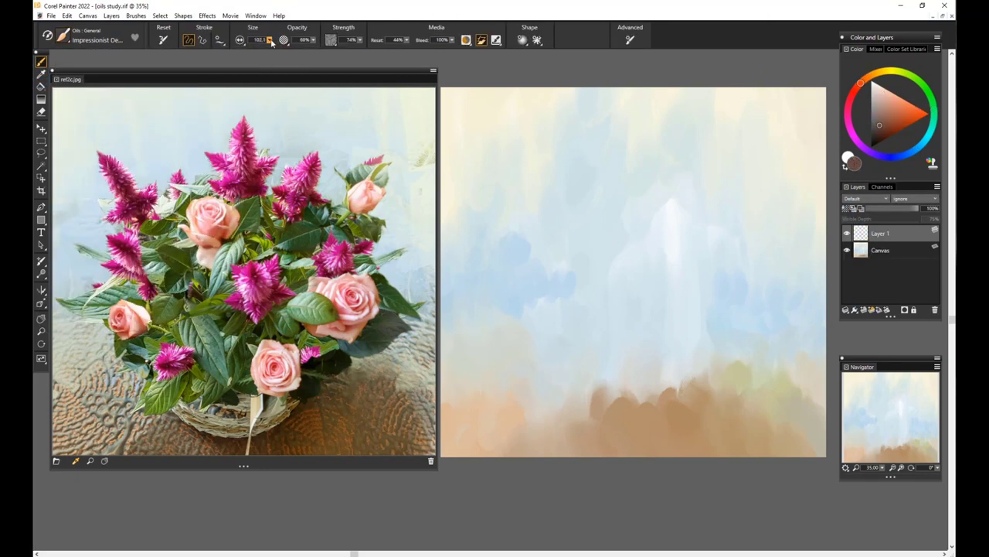
mouse_move(576, 419)
mouse_down()
mouse_move(661, 418)
mouse_move(709, 394)
mouse_up()
alt+click(641, 425)
drag(588, 421, 670, 412)
click(847, 233)
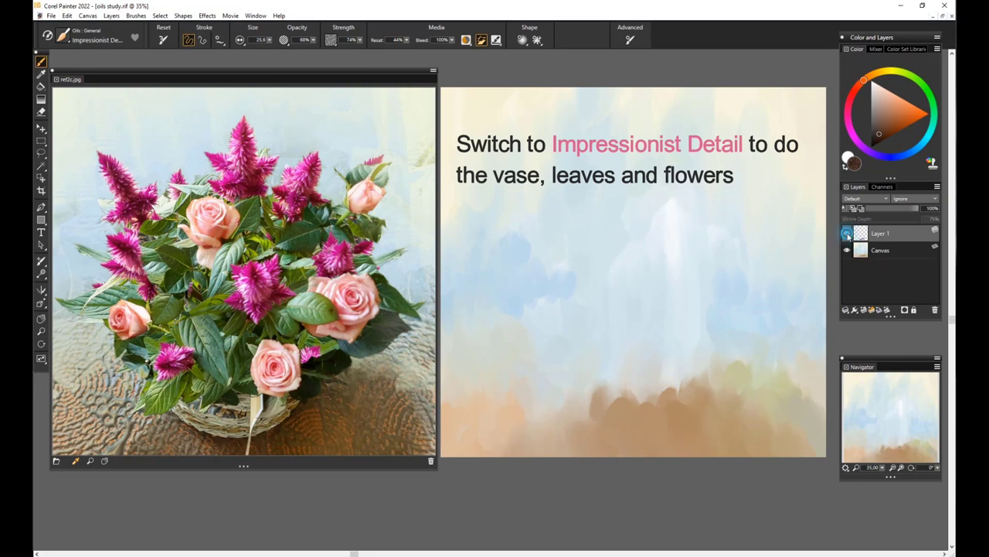
click(847, 232)
Paint the woven basket above its shadow in straw-beige strokes with light and darker tan variations.
alt+click(571, 399)
mouse_move(558, 404)
mouse_down()
mouse_move(666, 414)
mouse_move(645, 411)
mouse_move(689, 403)
mouse_move(581, 397)
mouse_move(708, 387)
mouse_move(589, 373)
mouse_move(667, 364)
mouse_up()
alt+click(576, 410)
click(879, 77)
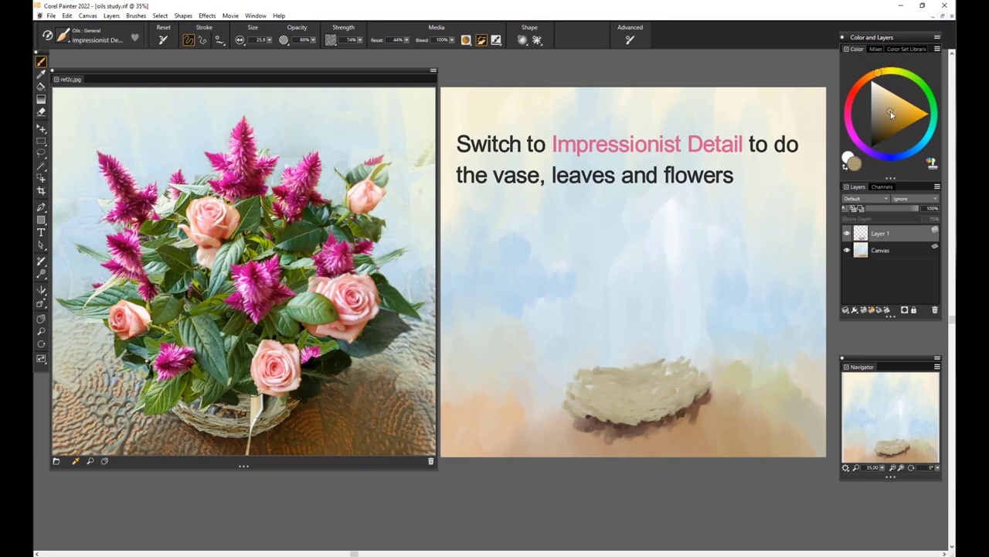
click(873, 75)
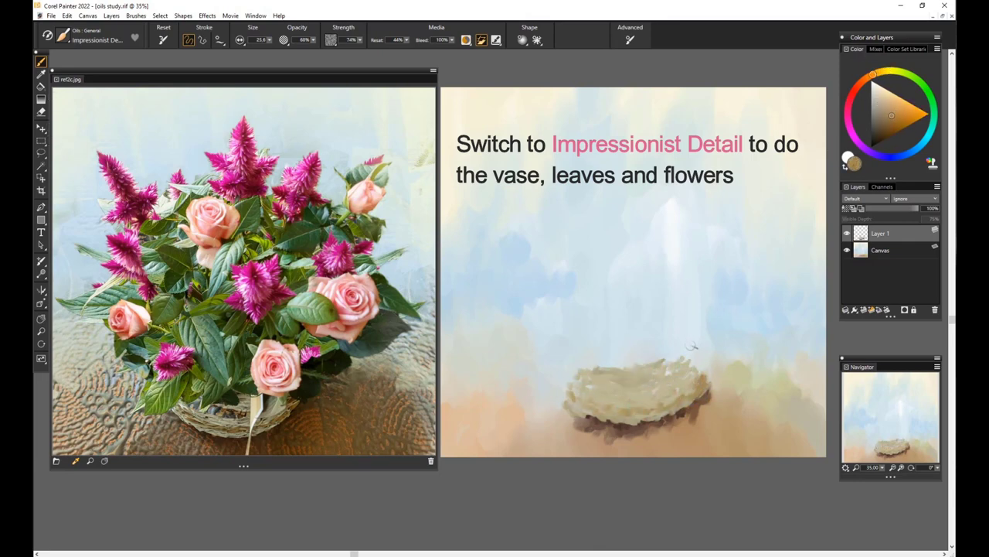
alt+click(623, 404)
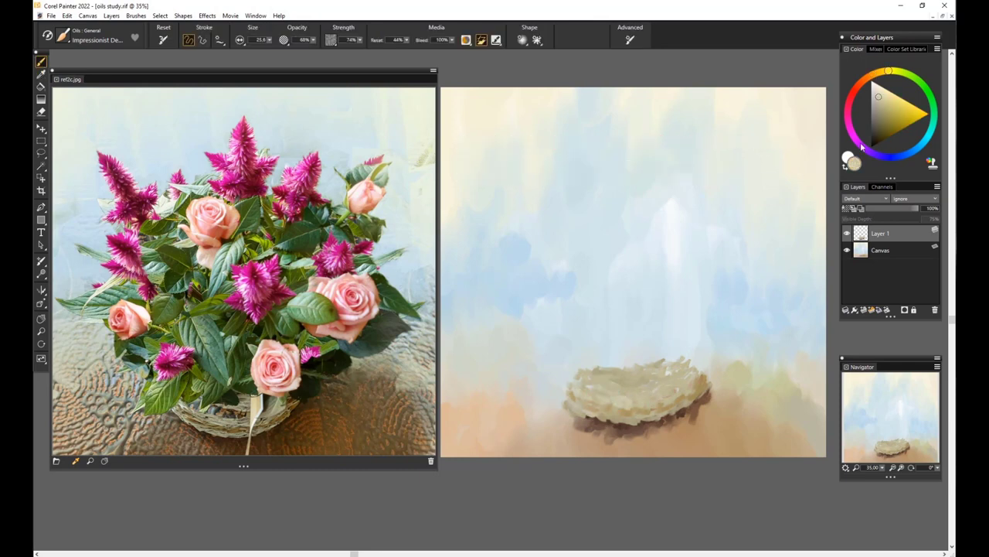
With the Impressionist Cover brush at size 57.4, paint the Canvas layer's tabletop warm brown and darken the shadow beneath the basket.
alt+click(700, 425)
click(88, 37)
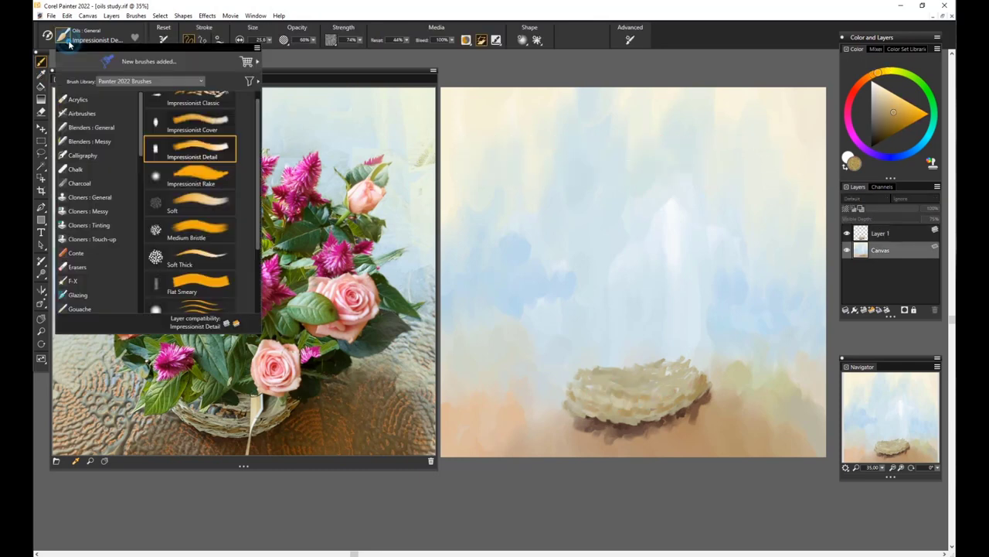
click(190, 149)
alt+click(698, 424)
mouse_move(698, 424)
mouse_down()
mouse_move(623, 441)
mouse_move(615, 458)
mouse_up()
alt+click(618, 457)
drag(732, 399, 773, 425)
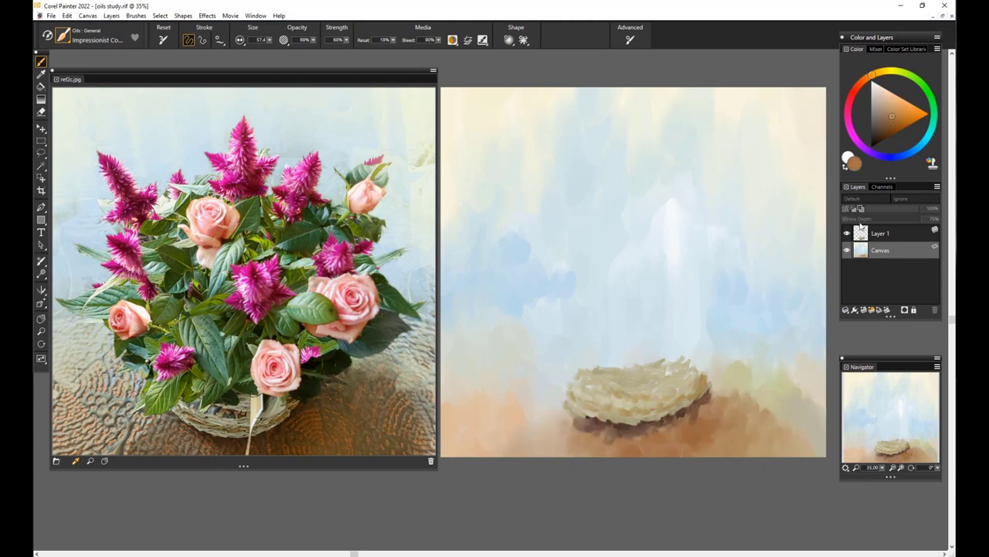
alt+click(657, 441)
drag(619, 444, 703, 410)
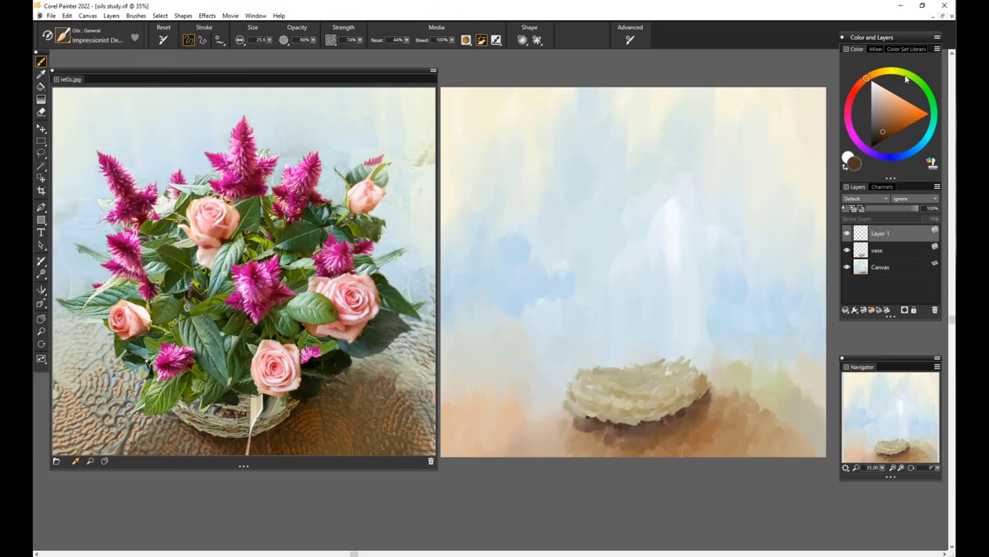
On Layer 1, paint dark and light green leaves along the basket's rim and to its right with brush size 35.7.
click(925, 87)
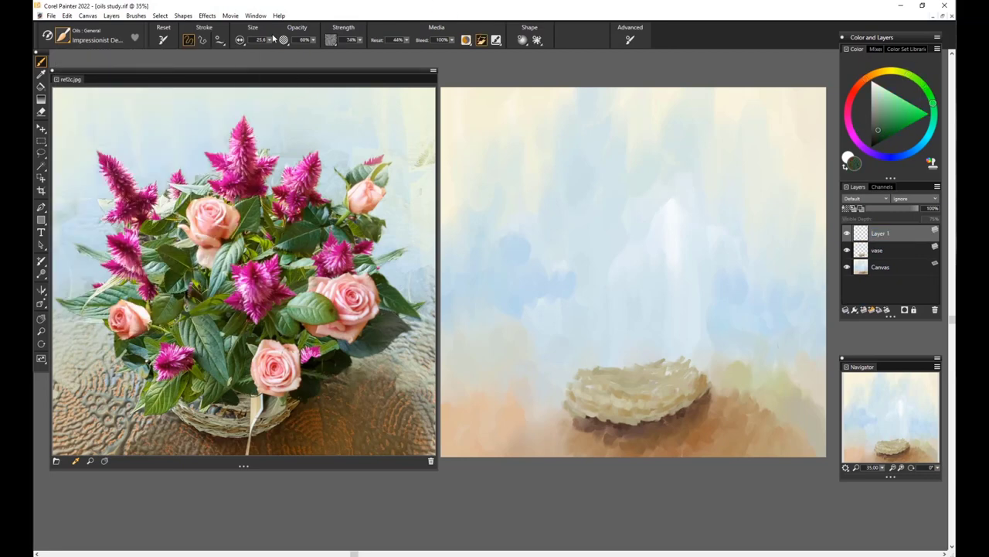
drag(271, 42, 276, 39)
drag(710, 332, 787, 295)
mouse_move(721, 349)
mouse_down()
mouse_move(666, 373)
mouse_move(622, 368)
mouse_move(666, 337)
mouse_up()
mouse_move(599, 371)
mouse_down()
mouse_move(560, 398)
mouse_move(606, 348)
mouse_move(618, 379)
mouse_up()
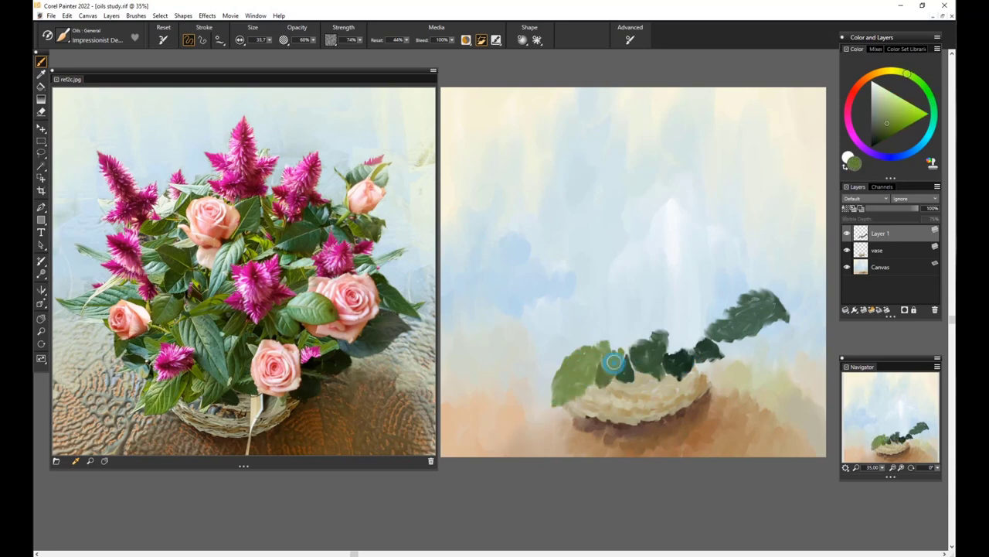
Extend the foliage on Layer 1 with green leaves to the left of the basket and up the right side.
drag(564, 363, 537, 390)
mouse_move(788, 301)
mouse_down()
mouse_move(742, 258)
mouse_move(767, 288)
mouse_move(738, 266)
mouse_move(799, 230)
mouse_up()
mouse_move(541, 328)
mouse_down()
mouse_move(561, 360)
mouse_move(541, 317)
mouse_move(518, 351)
mouse_up()
drag(552, 309, 595, 295)
Add a new layer and paint a large grey-green leaf above the basket's left side, with lighter green accents.
key(ctrl+shift+n)
drag(673, 344, 700, 342)
click(932, 100)
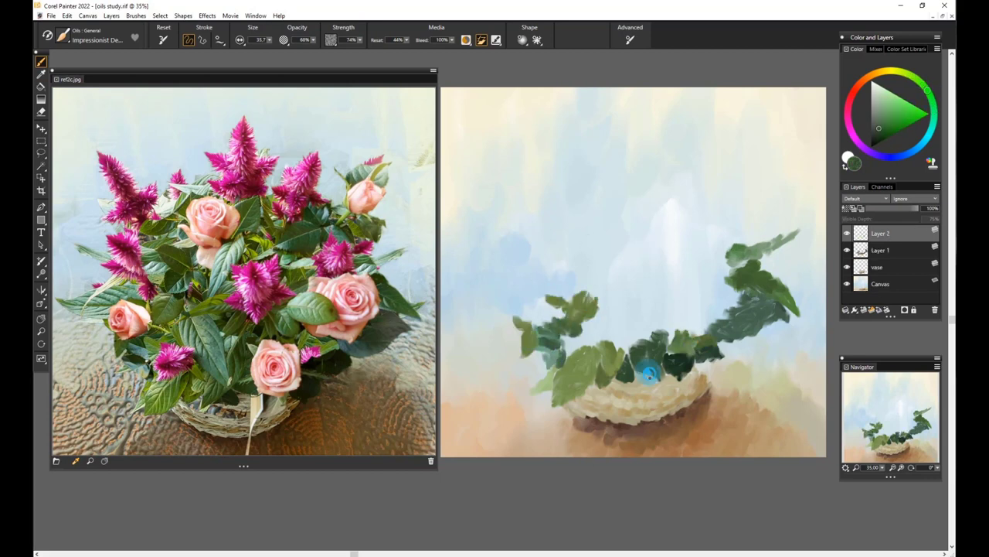
mouse_move(610, 364)
mouse_down()
mouse_move(599, 298)
mouse_move(622, 368)
mouse_up()
click(886, 118)
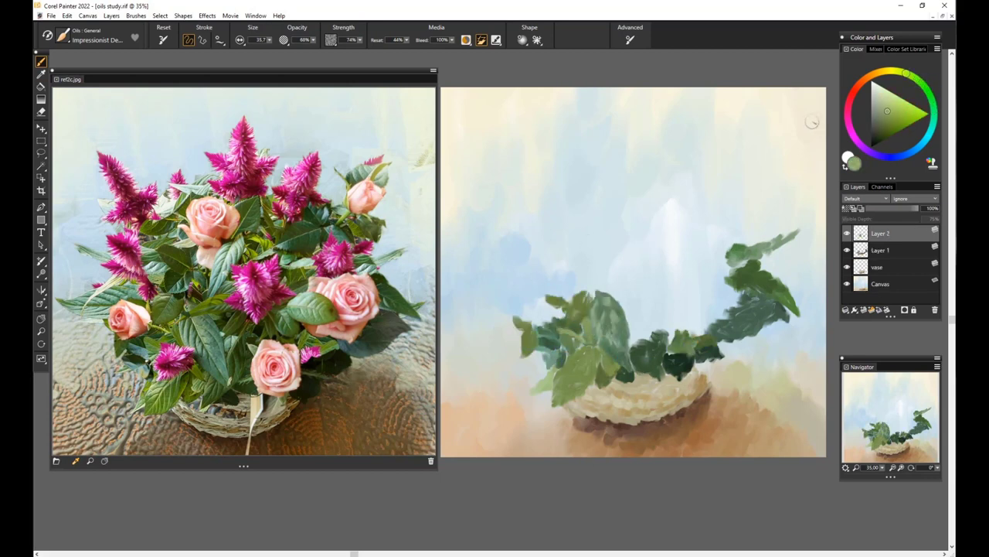
On Layer 1, fill the middle of the foliage with dark green strokes and dab dark leaf marks upward.
click(881, 249)
click(848, 249)
click(848, 250)
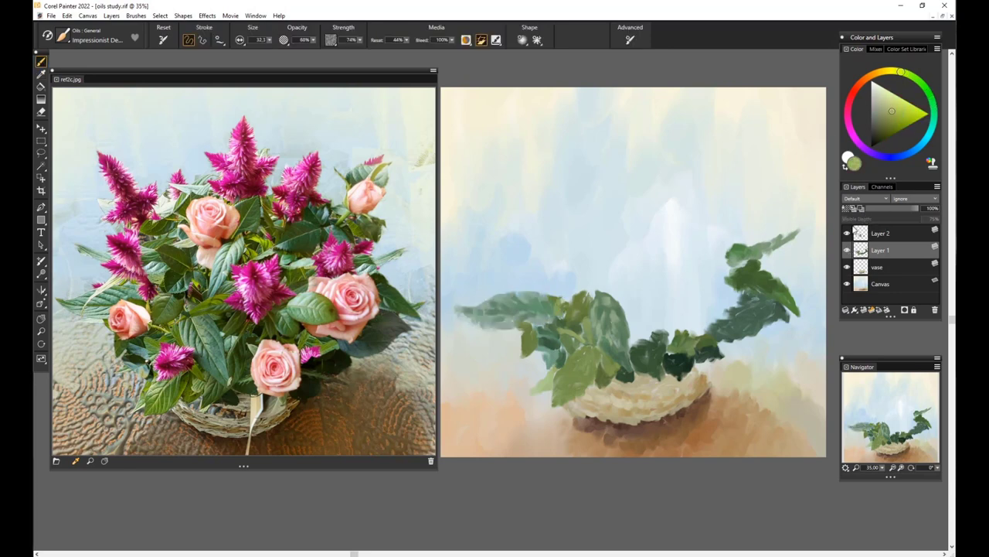
click(878, 131)
mouse_move(695, 333)
mouse_down()
mouse_move(630, 303)
mouse_move(677, 268)
mouse_move(680, 248)
mouse_up()
On Layer 2, paint mid-green leaves at the centre right of the plant and add pale green highlights.
click(881, 232)
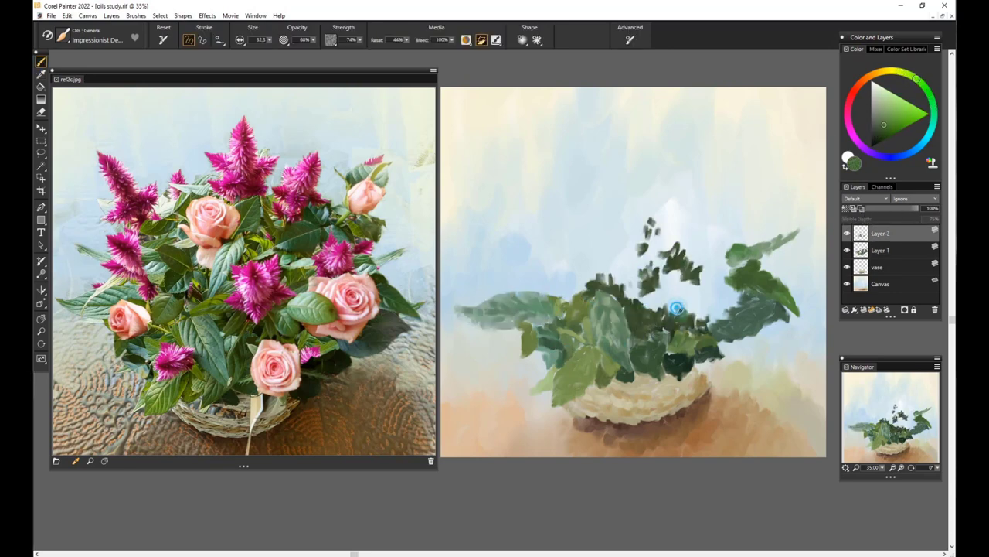
mouse_move(673, 302)
mouse_down()
mouse_move(684, 320)
mouse_move(734, 321)
mouse_up()
drag(633, 317, 642, 344)
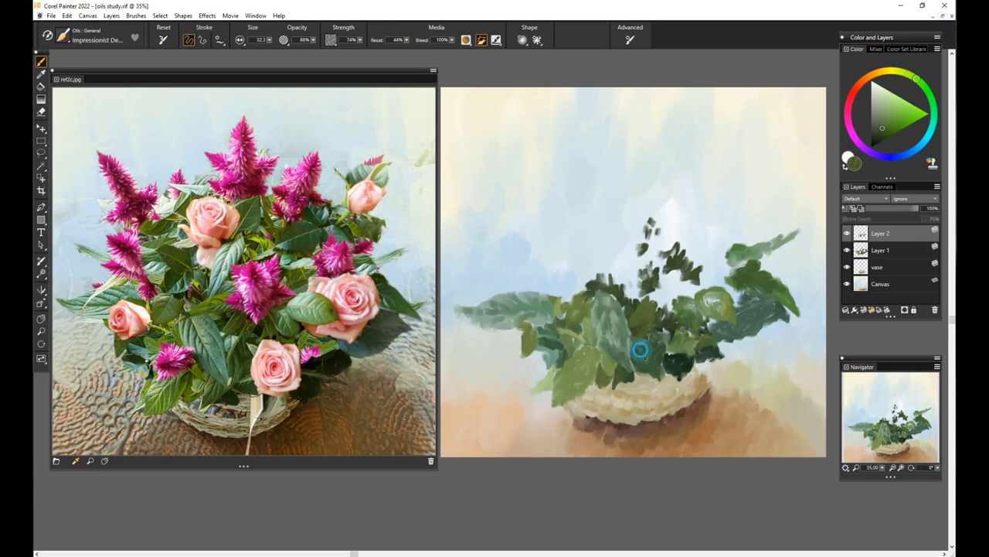
click(881, 104)
drag(680, 297, 675, 280)
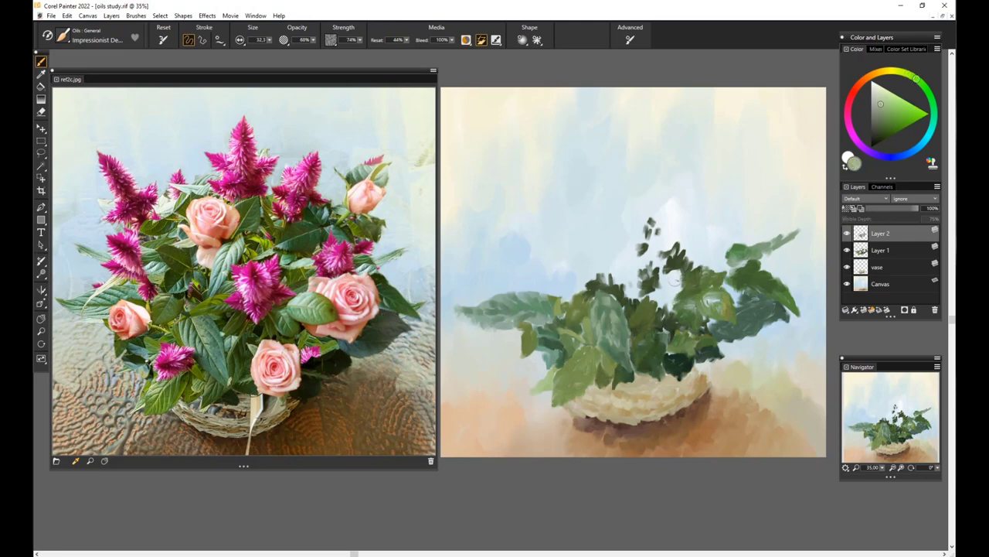
Paint very dark green leaves over the basket's right rim and mid-green leaves near the centre on Layer 2.
click(879, 139)
mouse_move(696, 352)
mouse_down()
mouse_move(731, 383)
mouse_move(738, 364)
mouse_move(715, 390)
mouse_up()
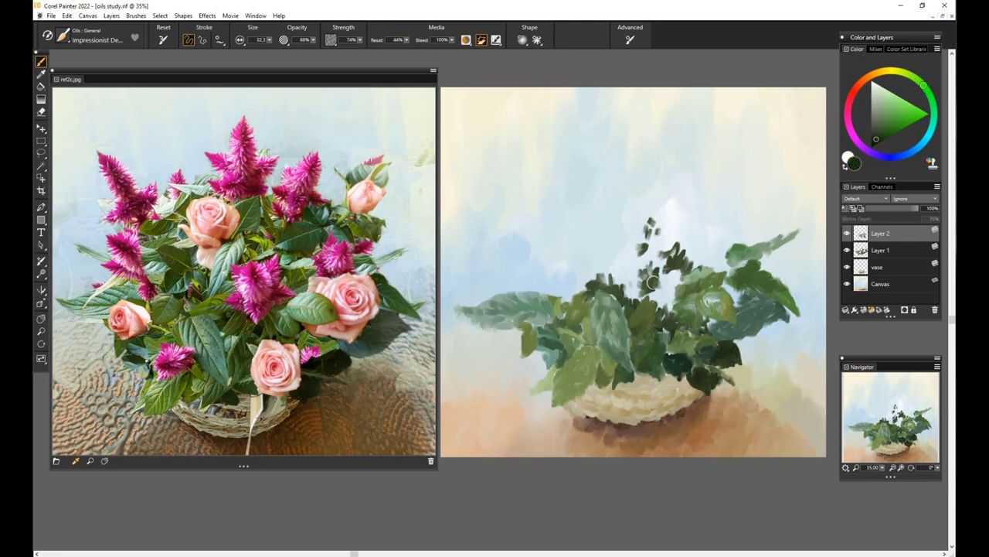
click(884, 124)
Add a new layer, paint green leaves at the upper left of the foliage, and brighten the lower-left leaf.
key(ctrl+shift+n)
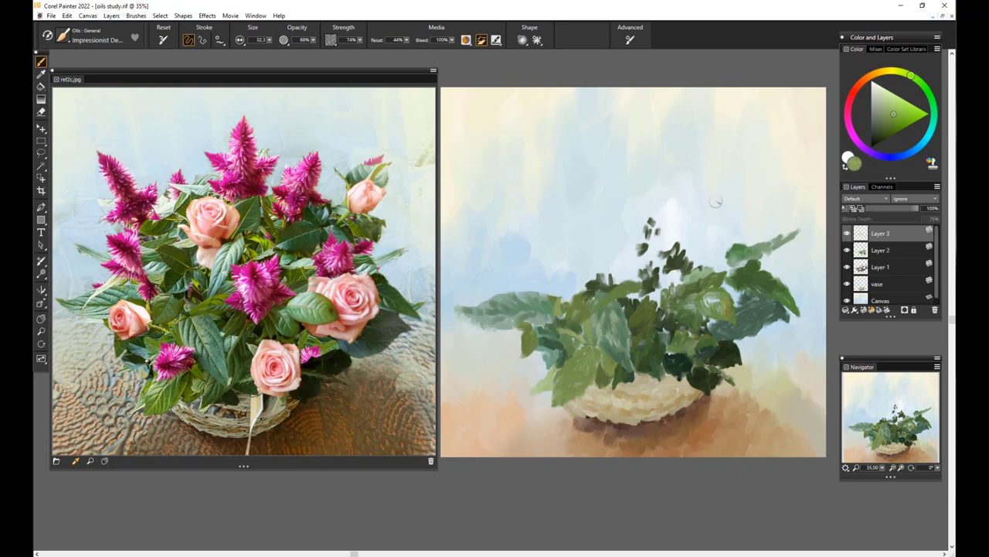
click(884, 117)
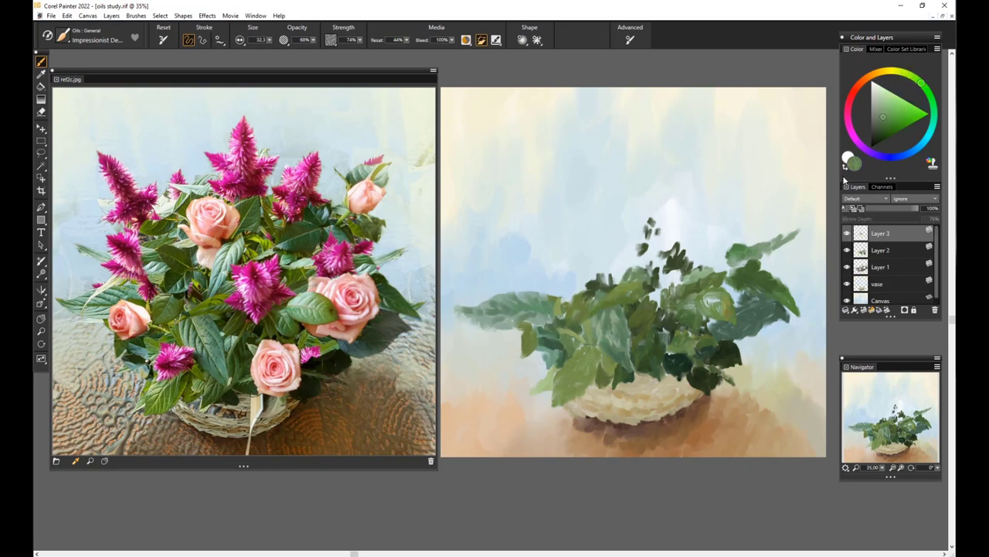
mouse_move(576, 293)
mouse_down()
mouse_move(588, 267)
mouse_move(622, 262)
mouse_up()
click(929, 94)
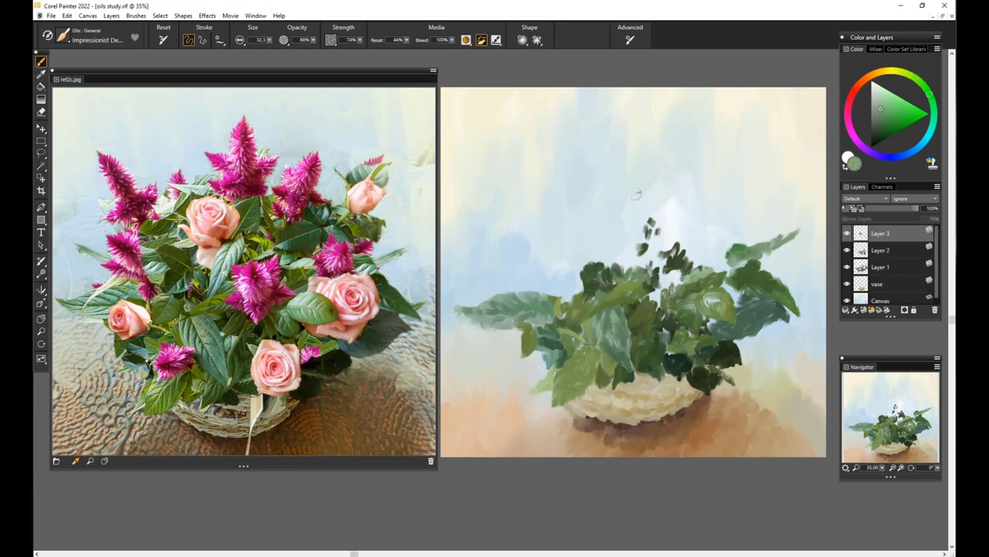
alt+click(565, 378)
alt+click(572, 368)
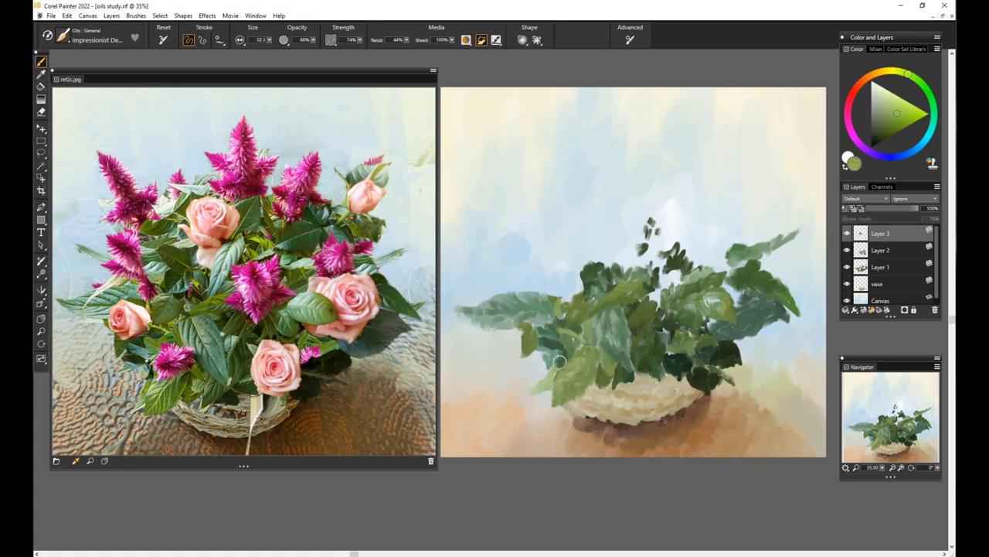
Paint olive and green leaves at the foliage's upper left and a narrow pale green leaf at the far left.
alt+click(606, 259)
mouse_move(591, 267)
mouse_down()
mouse_move(563, 282)
mouse_move(548, 270)
mouse_move(575, 259)
mouse_up()
alt+click(586, 252)
alt+click(549, 270)
click(880, 101)
drag(490, 248, 531, 280)
On Layer 2, build up the foliage's upper-left edge with more leaves in light and mid green.
alt+click(569, 239)
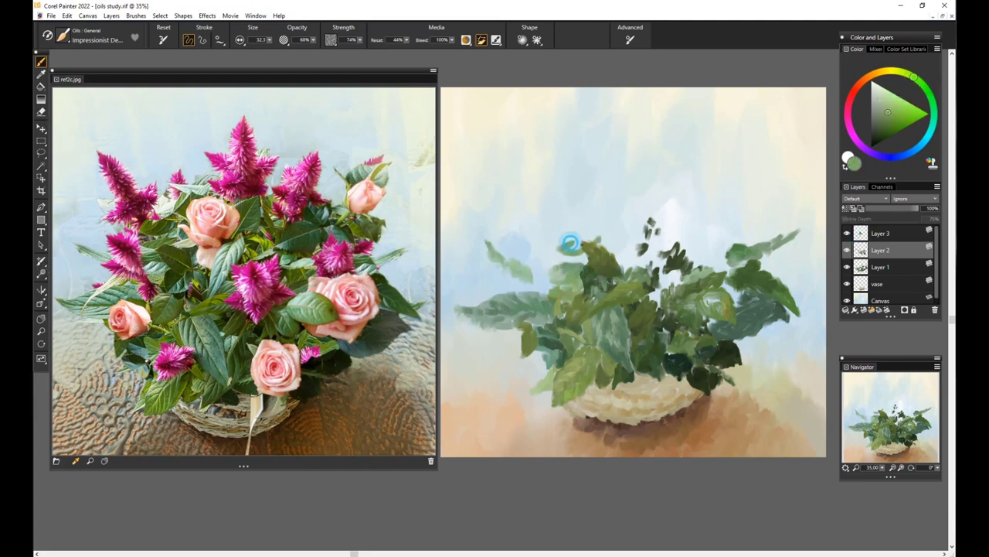
alt+click(578, 261)
alt+click(624, 239)
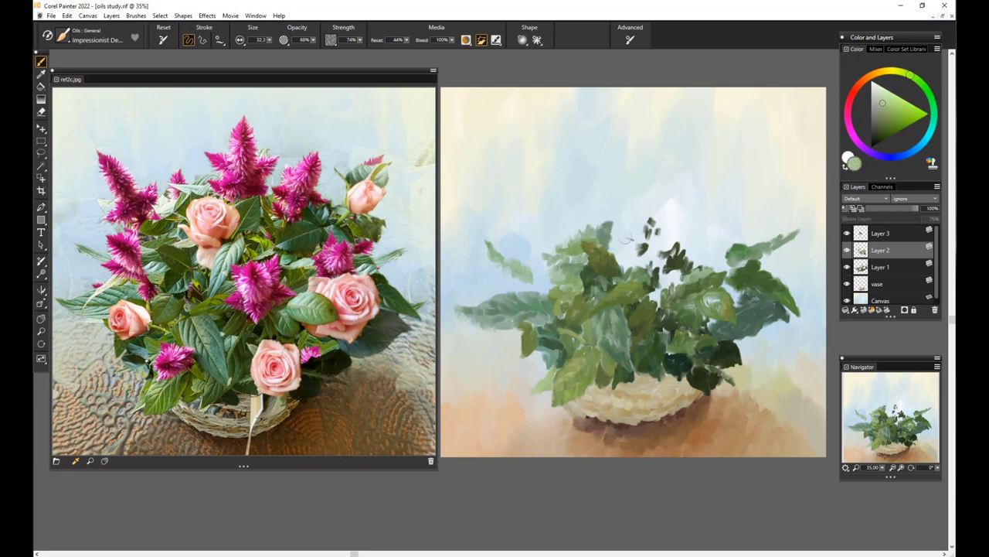
On Layer 1, fill the gaps at the plant's centre right with dark green leaf strokes.
click(881, 267)
alt+click(627, 262)
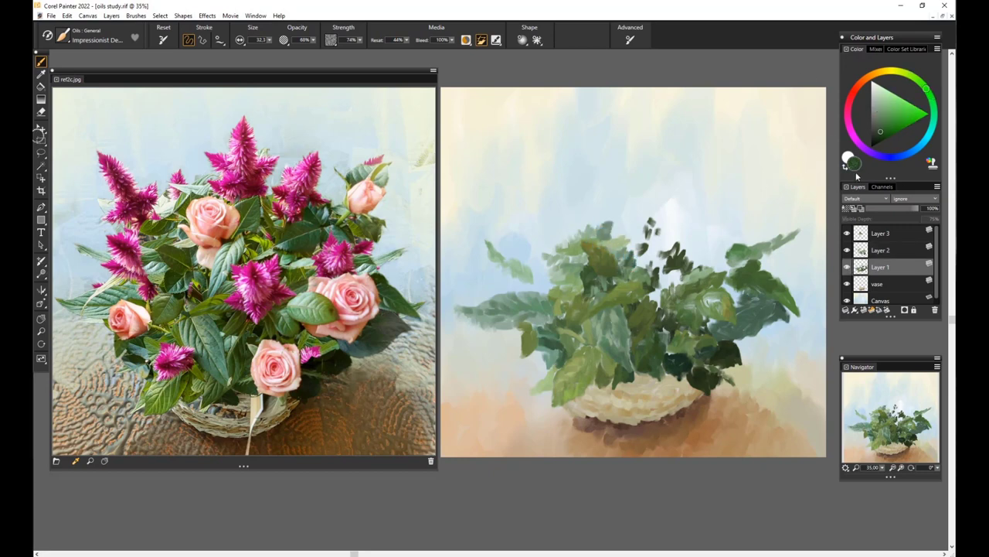
click(846, 266)
click(846, 266)
click(846, 249)
click(847, 250)
alt+click(665, 282)
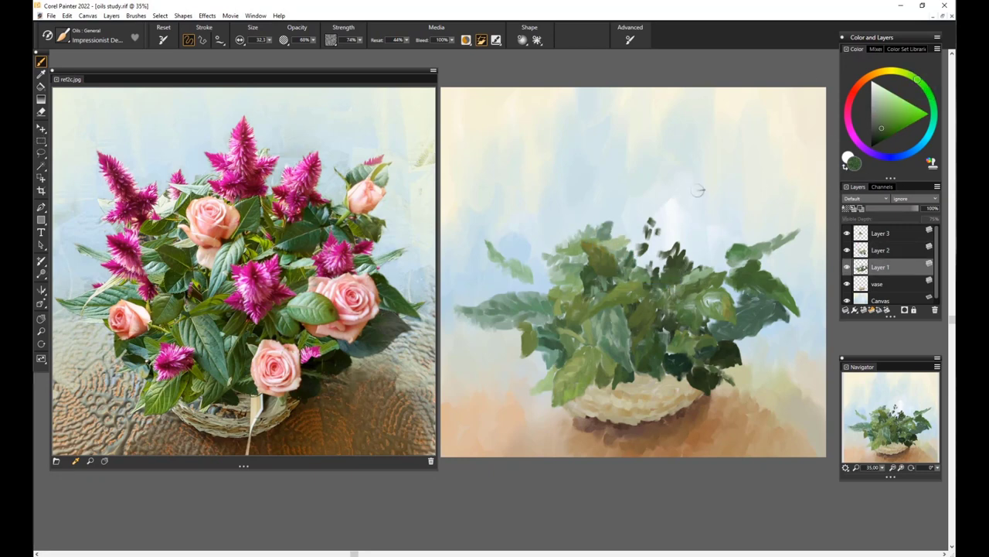
On Layer 3, paint a tall blue-green leaf rising from the top centre of the plant, varying its greens.
alt+click(649, 232)
alt+click(636, 277)
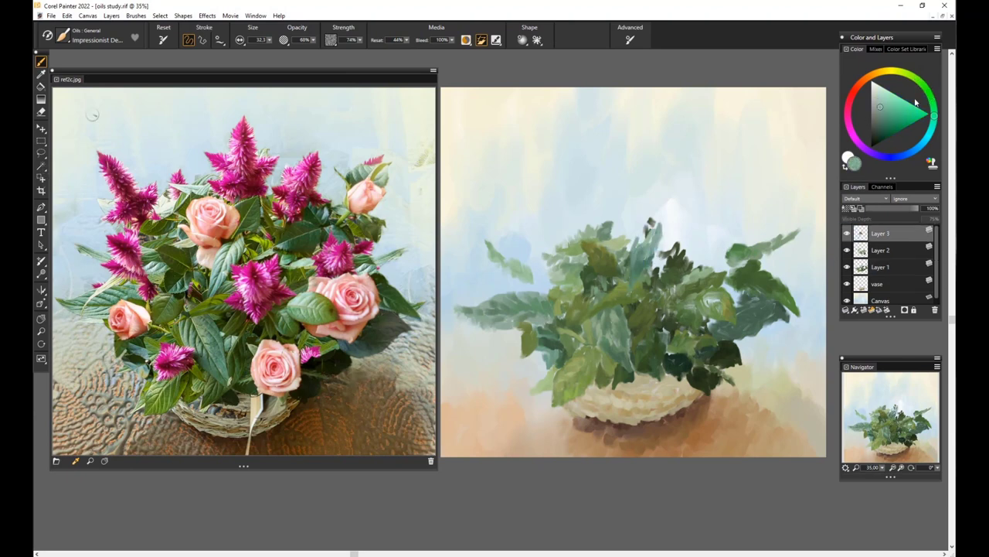
alt+click(652, 240)
alt+click(652, 240)
drag(639, 267, 663, 191)
alt+click(654, 232)
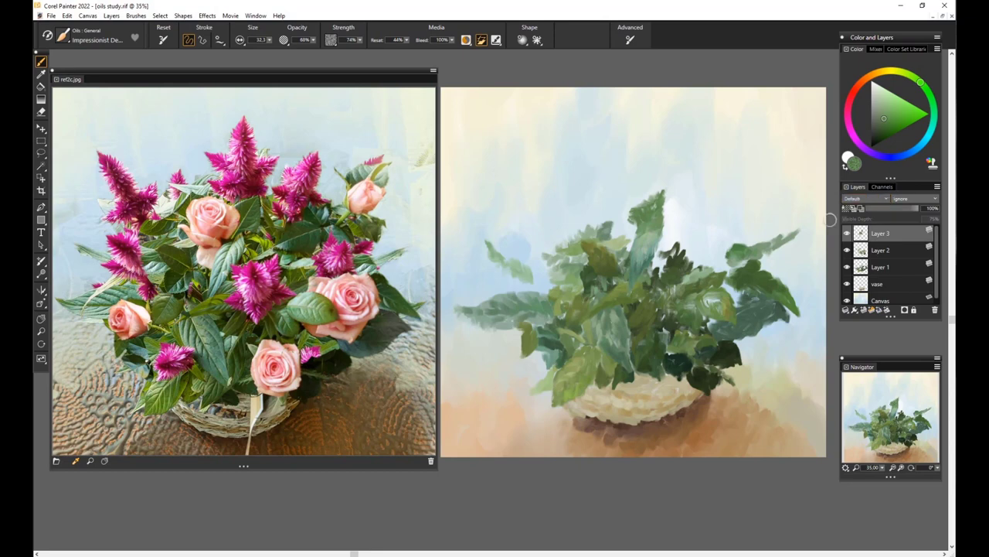
Paint small olive leaves beside the tall centre leaf on Layer 2 and pale leaves at the upper left on Layer 1.
click(861, 252)
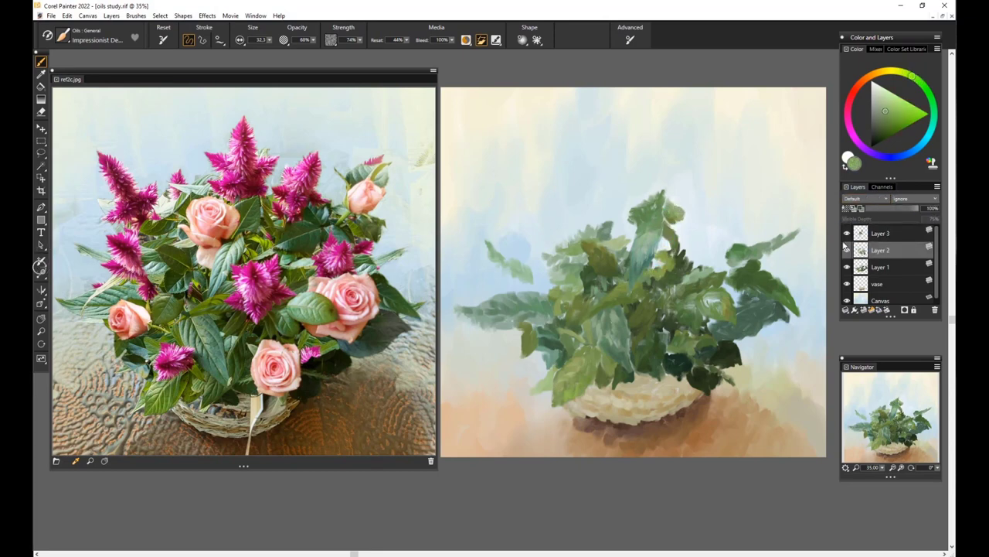
click(862, 267)
alt+click(670, 245)
alt+click(531, 218)
drag(541, 217, 539, 240)
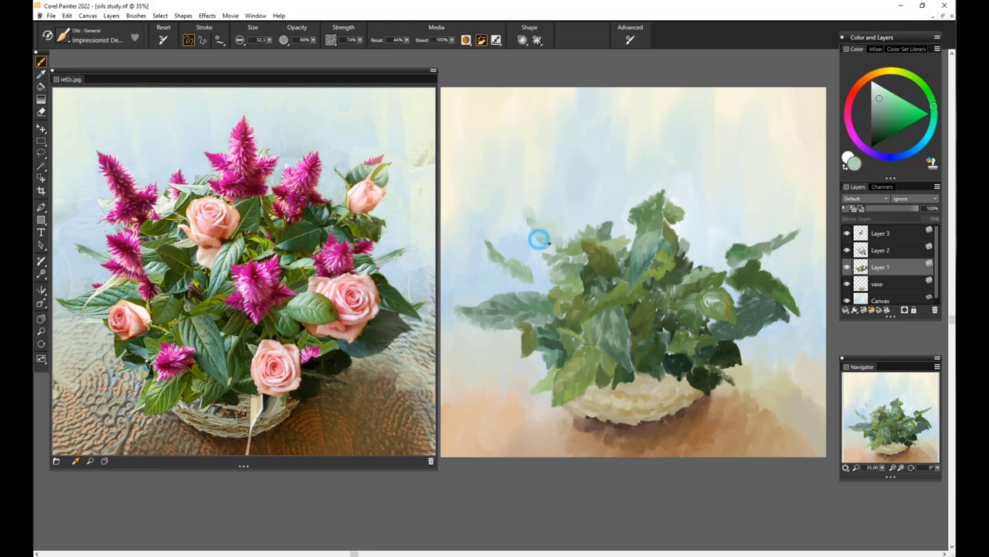
alt+click(580, 228)
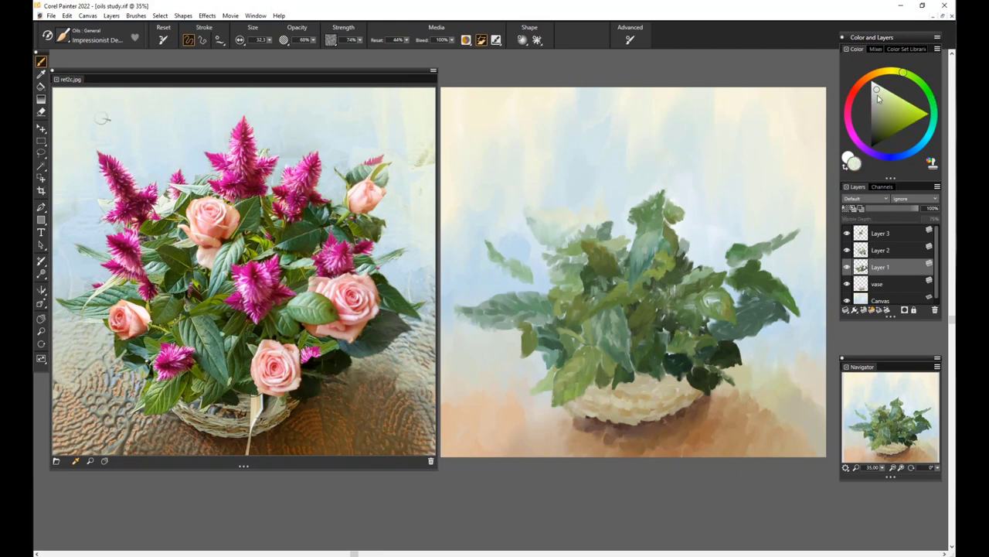
Paint a small pale leaf above the plant and light green leaves left of the tall centre leaf.
click(667, 151)
alt+click(611, 232)
mouse_move(622, 232)
mouse_down()
mouse_move(595, 214)
mouse_move(583, 242)
mouse_move(570, 224)
mouse_up()
alt+click(575, 234)
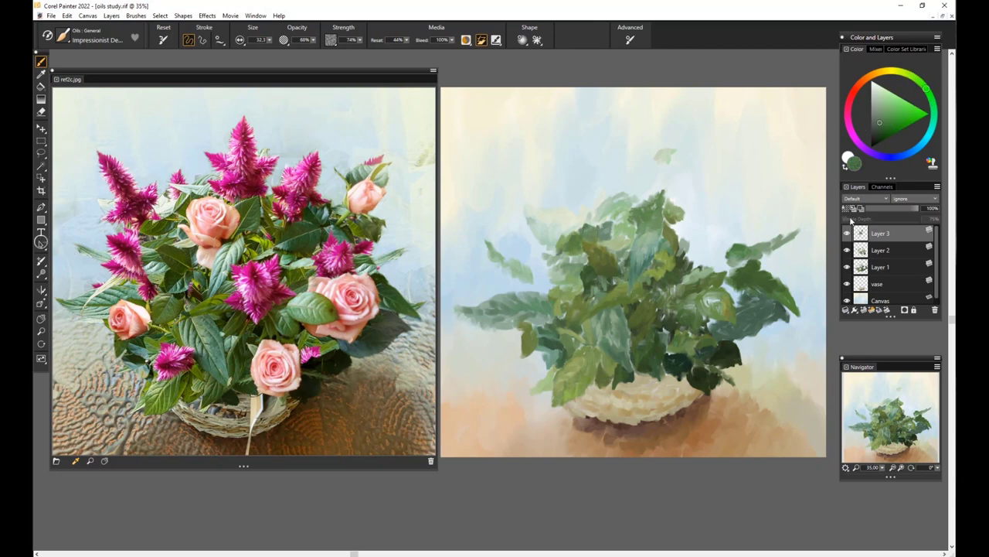
On Layer 3, paint dark blue-green leaves at the upper right of the foliage.
alt+click(641, 232)
alt+click(696, 251)
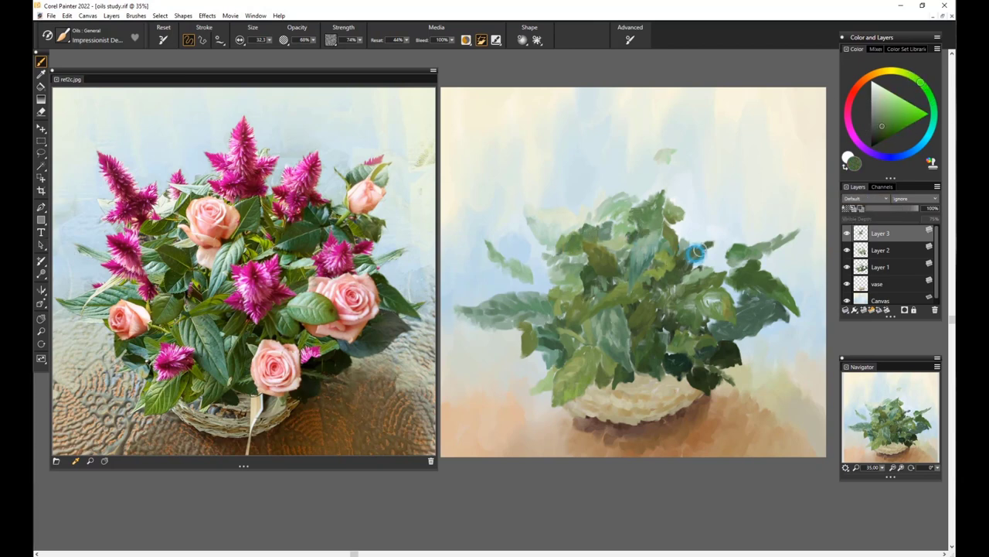
click(933, 106)
mouse_move(696, 251)
mouse_down()
mouse_move(932, 105)
mouse_move(710, 249)
mouse_move(713, 225)
mouse_move(736, 252)
mouse_up()
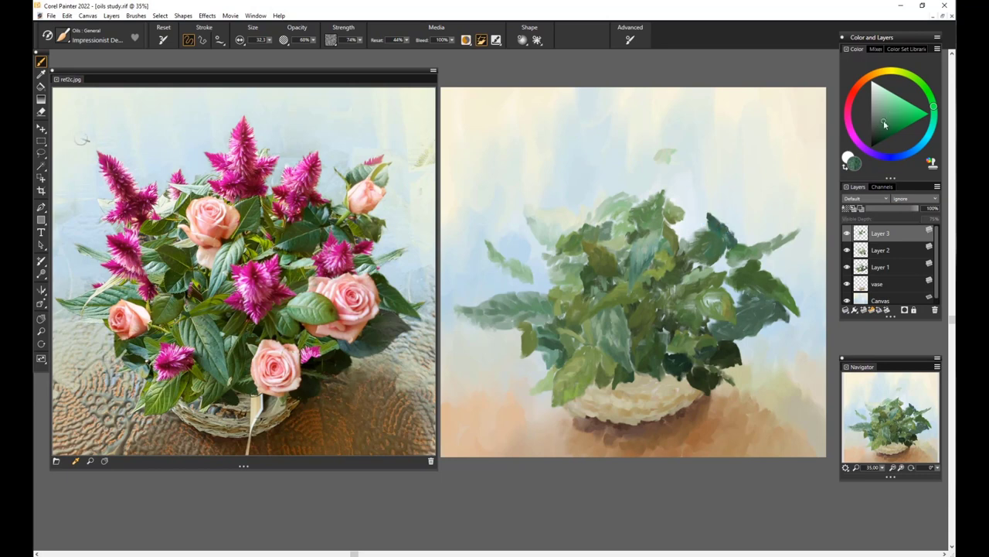
Paint blue-green and olive leaves at the upper right of the foliage on Layer 3.
drag(705, 208, 742, 235)
alt+click(738, 270)
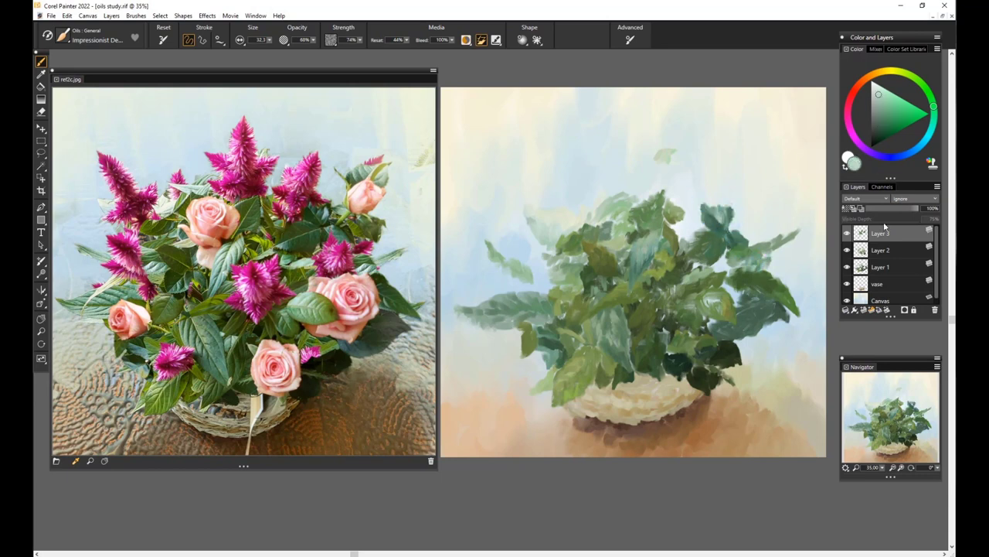
alt+click(748, 232)
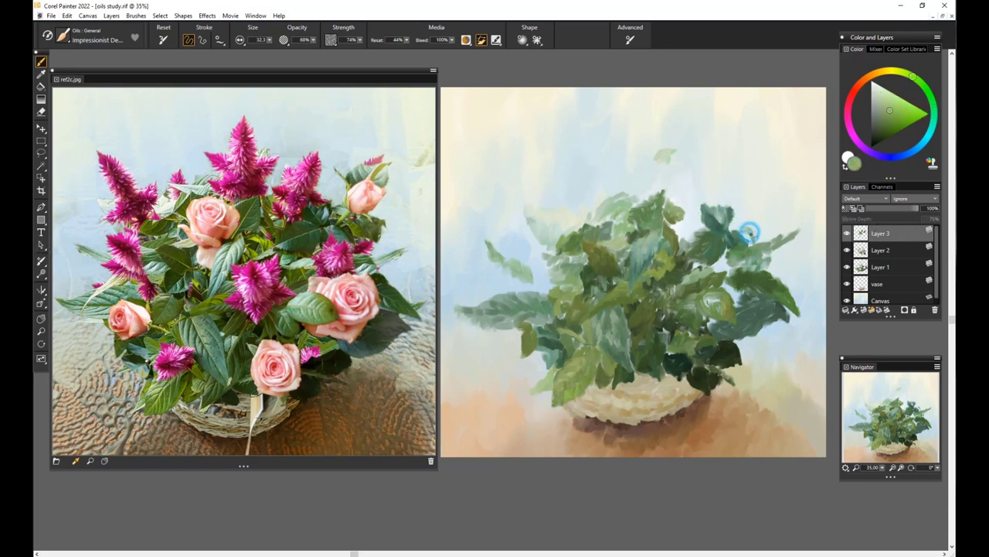
drag(735, 240, 777, 221)
alt+click(742, 215)
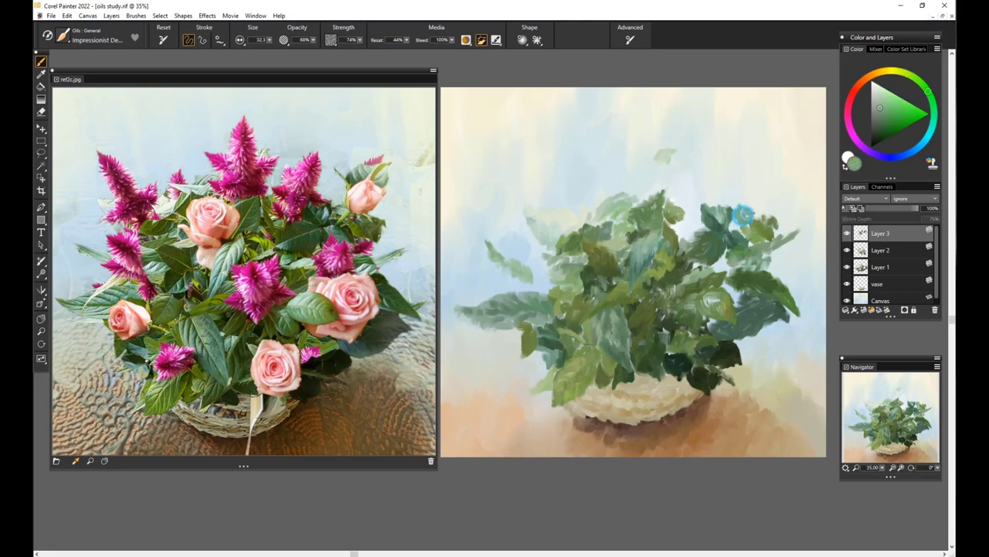
click(892, 115)
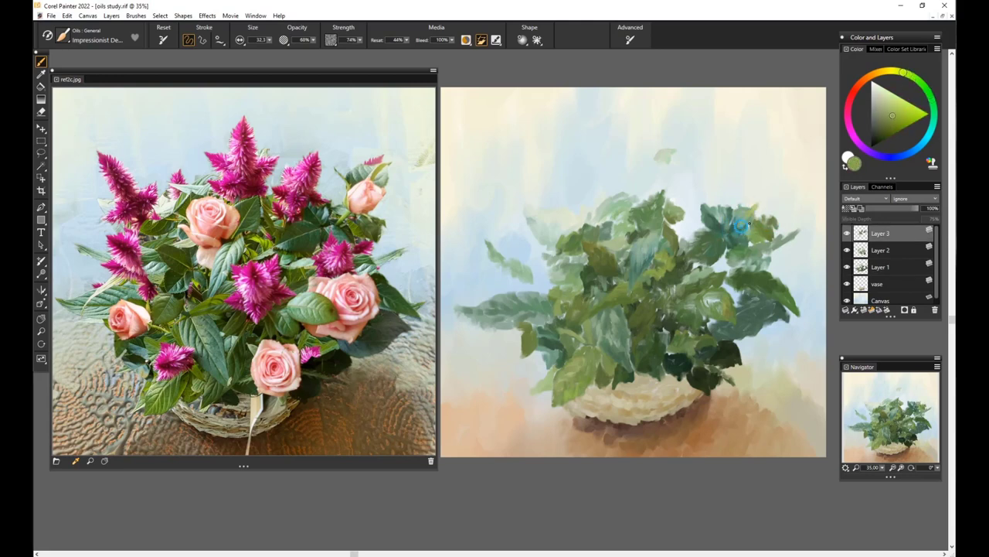
Paint a thin light green stem and small pale green leaves rising above the foliage's upper right.
drag(755, 203, 749, 154)
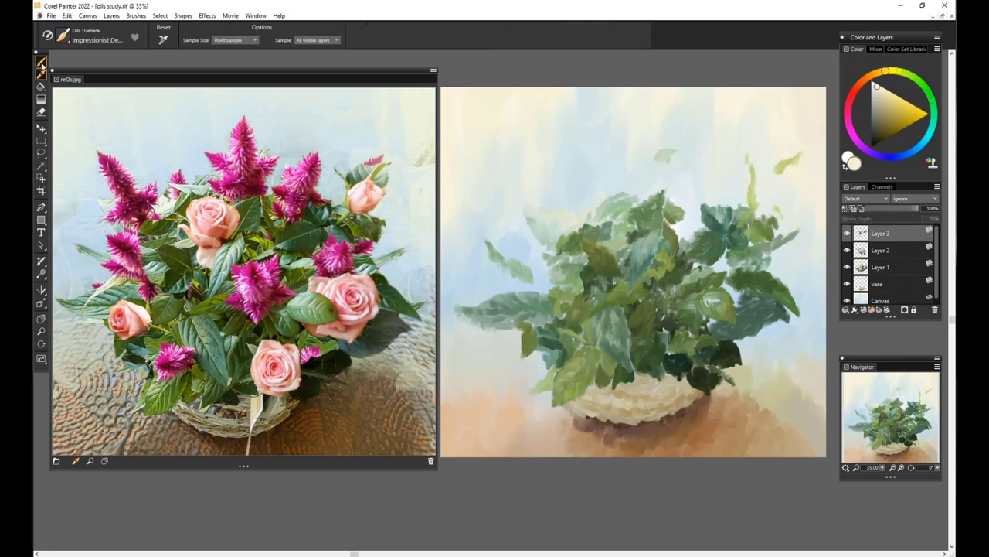
alt+click(762, 165)
alt+click(786, 187)
alt+click(778, 178)
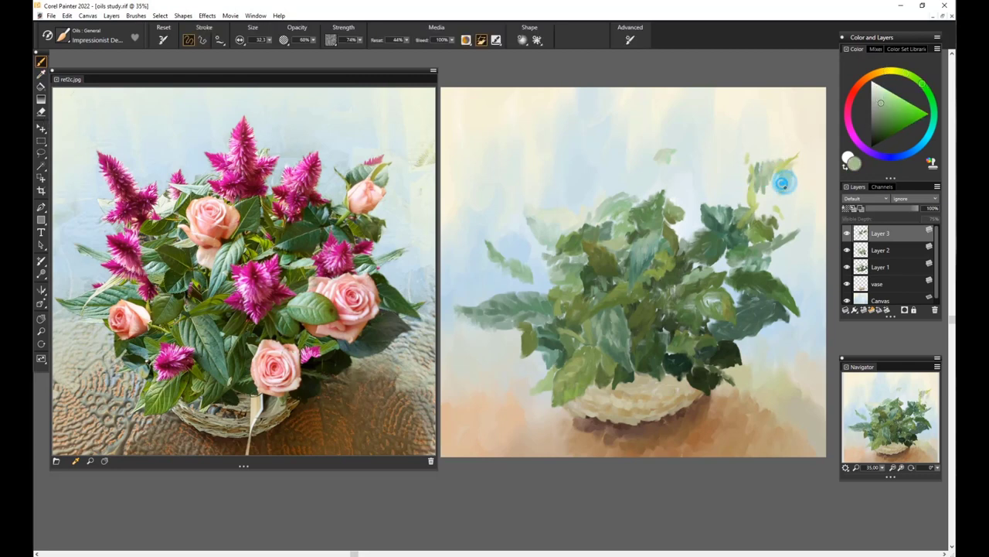
Touch up the upper-centre leaves in dark green on Layer 1 and group the leaf layers as folliage.
alt+click(690, 218)
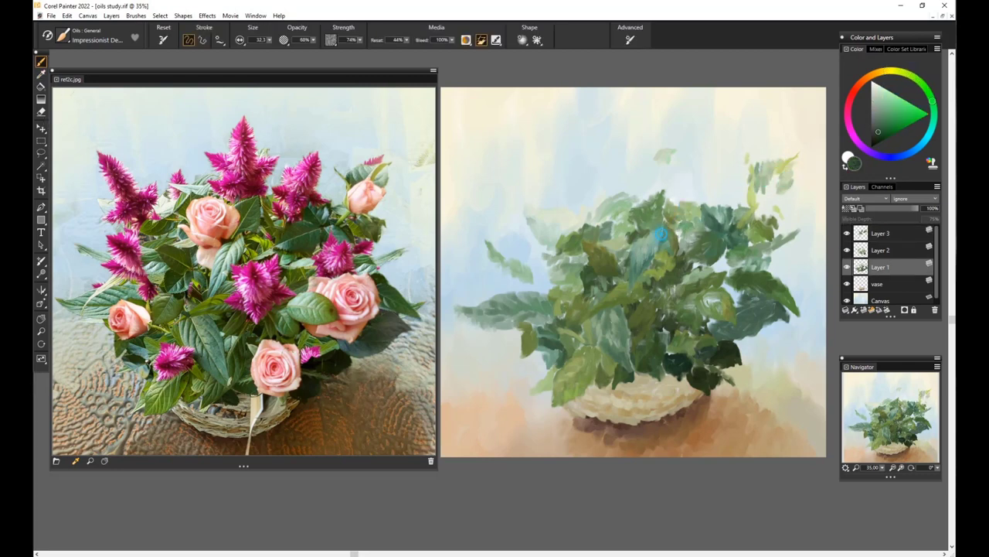
click(886, 239)
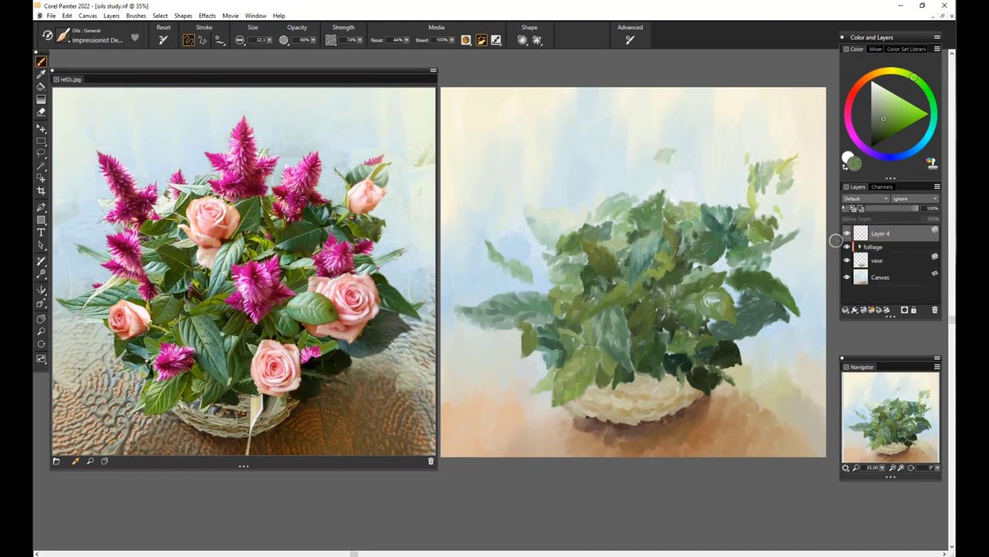
Block in pink roses at the lower centre and right on a rose layer, adding dark green around the right rose on Layer 1.
mouse_move(663, 337)
mouse_down()
mouse_move(657, 365)
mouse_move(680, 367)
mouse_move(671, 348)
mouse_move(695, 333)
mouse_up()
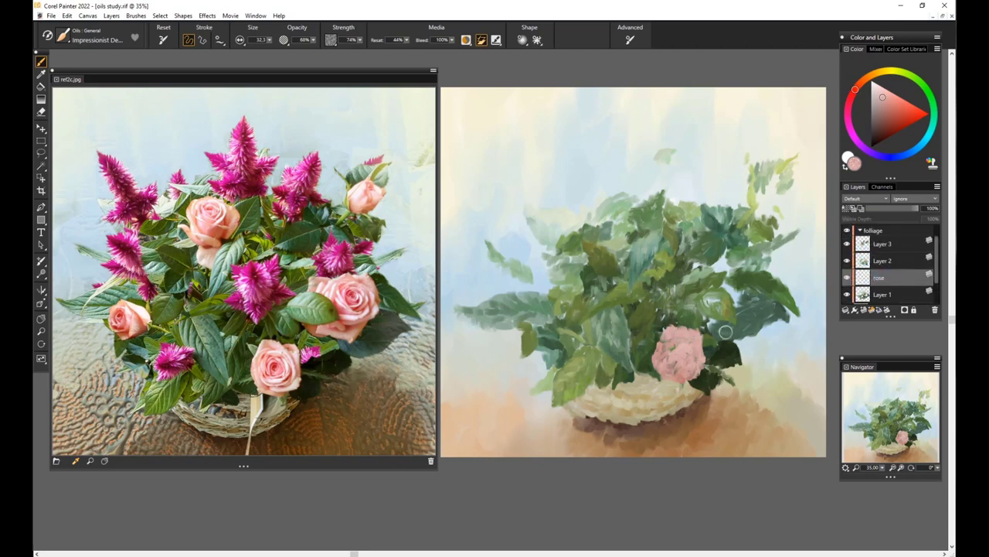
mouse_move(720, 332)
mouse_down()
mouse_move(755, 321)
mouse_move(746, 279)
mouse_move(769, 325)
mouse_move(757, 336)
mouse_move(921, 82)
mouse_move(773, 317)
mouse_up()
click(881, 294)
alt+click(758, 338)
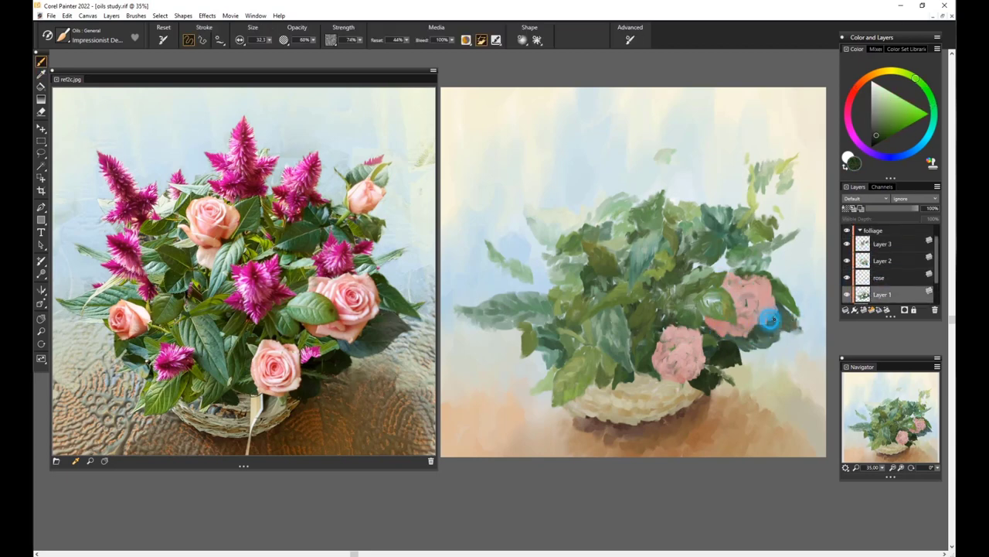
On a new layer above the folliage group, block in pink roses at the left, top centre and upper right.
key(ctrl+shift+n)
alt+click(746, 306)
mouse_move(554, 321)
mouse_down()
mouse_move(549, 342)
mouse_move(535, 324)
mouse_move(552, 319)
mouse_up()
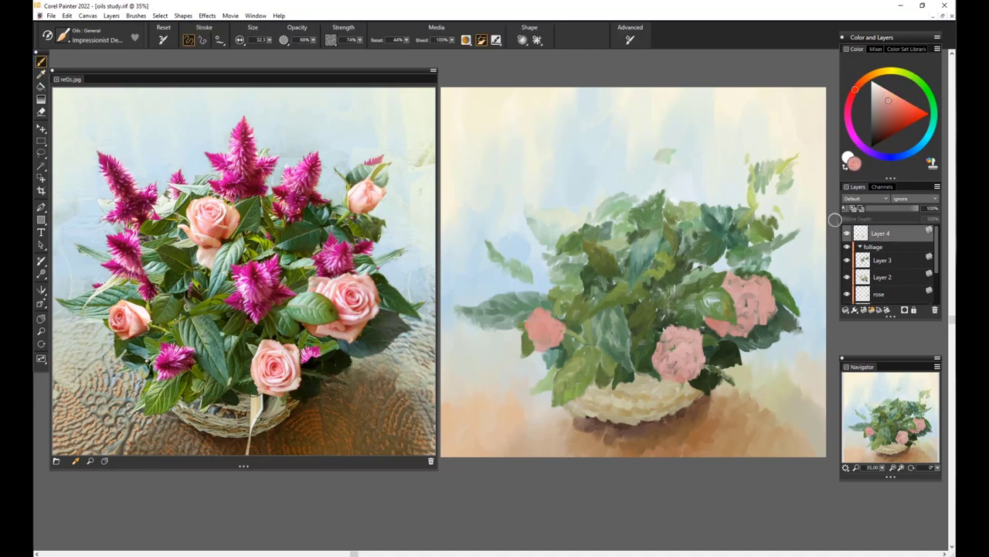
drag(630, 234, 623, 256)
click(883, 96)
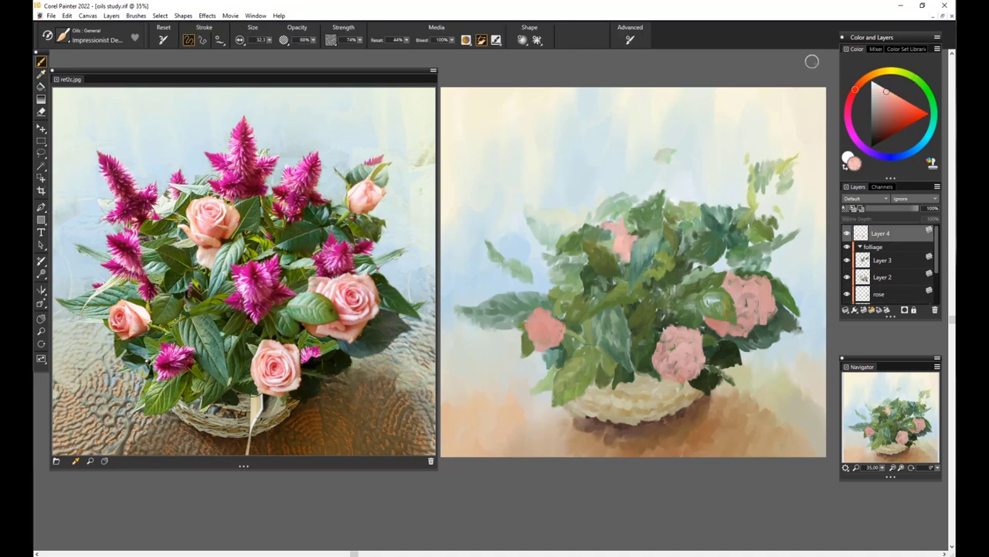
mouse_move(622, 203)
mouse_down()
mouse_move(612, 231)
mouse_move(642, 216)
mouse_up()
mouse_move(777, 176)
mouse_down()
mouse_move(762, 188)
mouse_move(771, 203)
mouse_up()
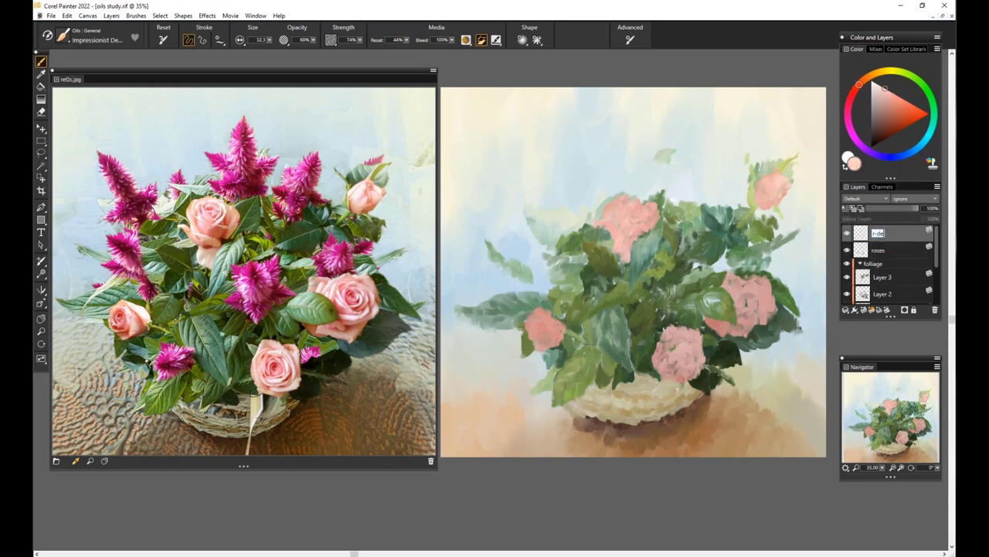
Paint deeper coral petal shadows on the roses on a separate layer above the roses layer.
click(856, 92)
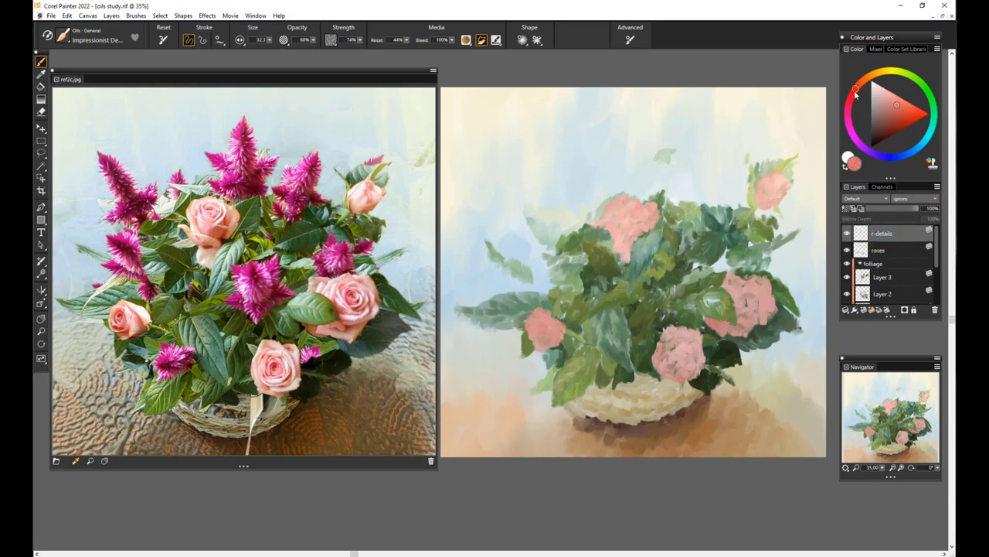
alt+click(678, 345)
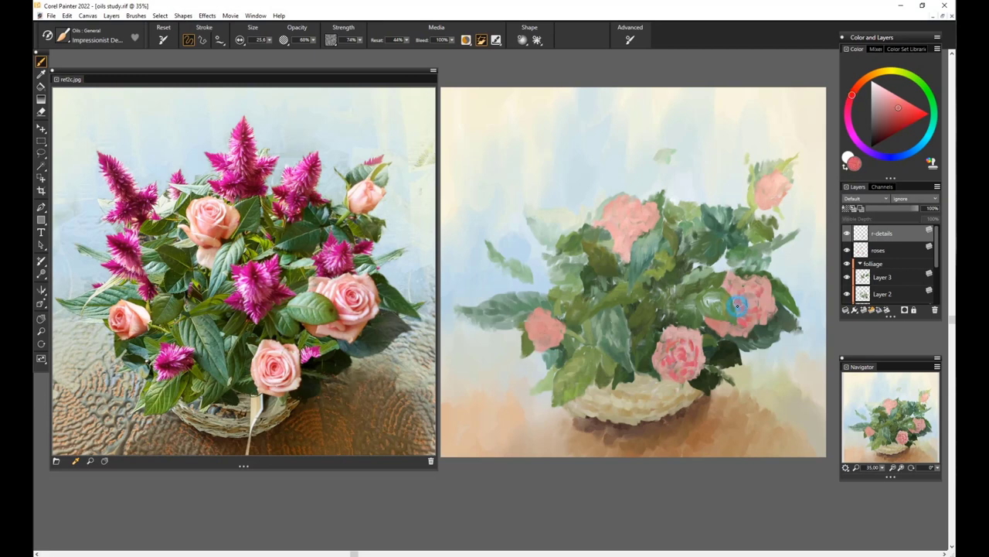
alt+click(545, 334)
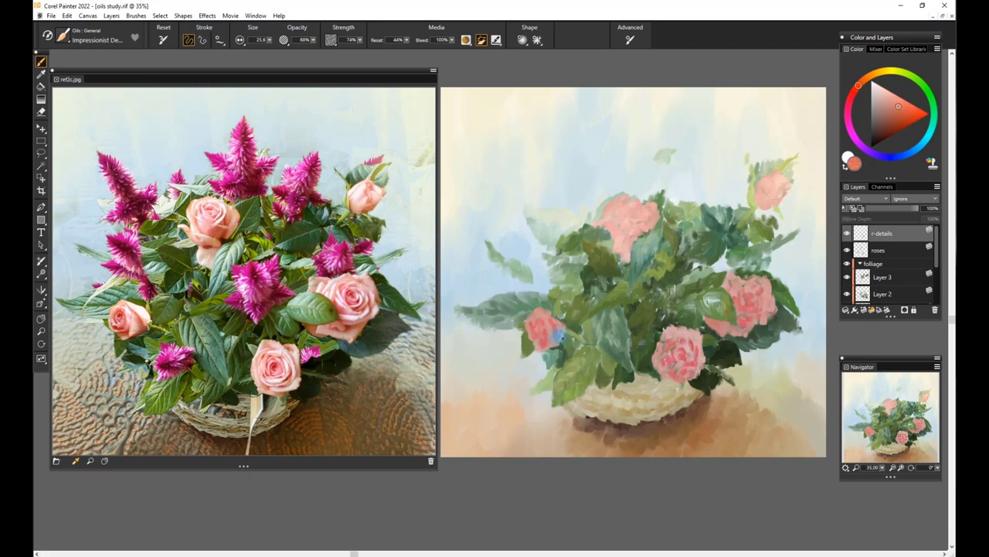
alt+click(639, 225)
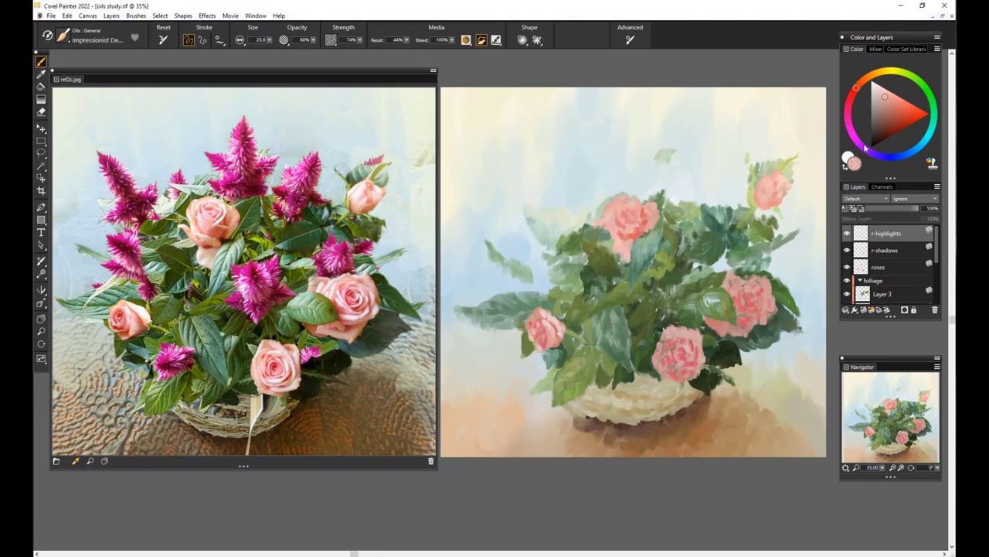
Paint pale pink petal highlights on the r-highlights layer and group the rose shadow and highlight layers as roses-details.
alt+click(675, 331)
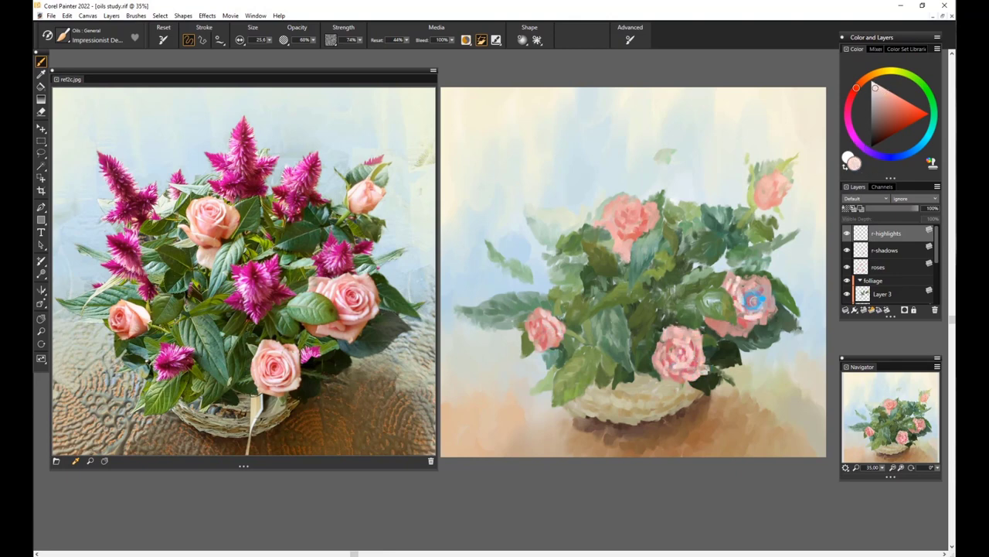
alt+click(728, 330)
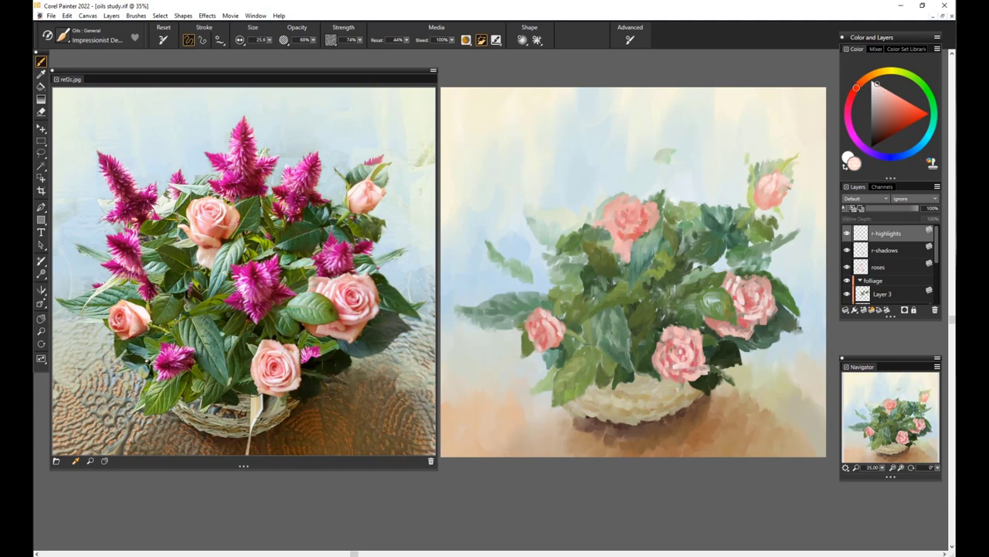
alt+click(786, 182)
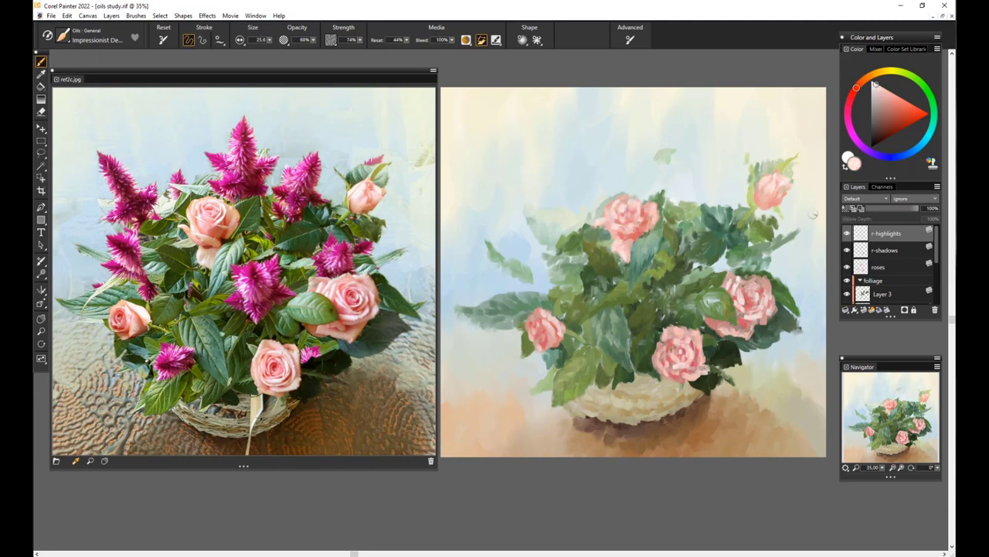
key(ctrl+g)
On a new layer, block in magenta flowers at the top centre, upper left, lower left, centre and right of the bouquet.
key(ctrl+shift+n)
alt+click(327, 168)
mouse_move(599, 189)
mouse_down()
mouse_move(665, 190)
mouse_move(627, 147)
mouse_move(645, 124)
mouse_move(643, 159)
mouse_up()
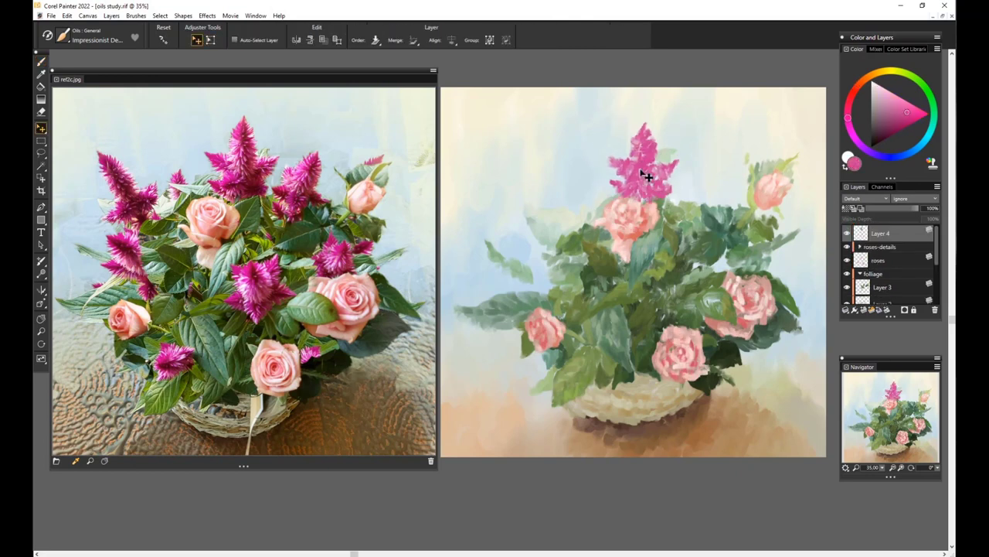
drag(579, 212, 585, 198)
mouse_move(558, 240)
mouse_down()
mouse_move(533, 218)
mouse_move(545, 194)
mouse_move(516, 159)
mouse_up()
click(581, 351)
mouse_move(653, 298)
mouse_down()
mouse_move(642, 264)
mouse_move(669, 282)
mouse_move(761, 236)
mouse_move(723, 258)
mouse_up()
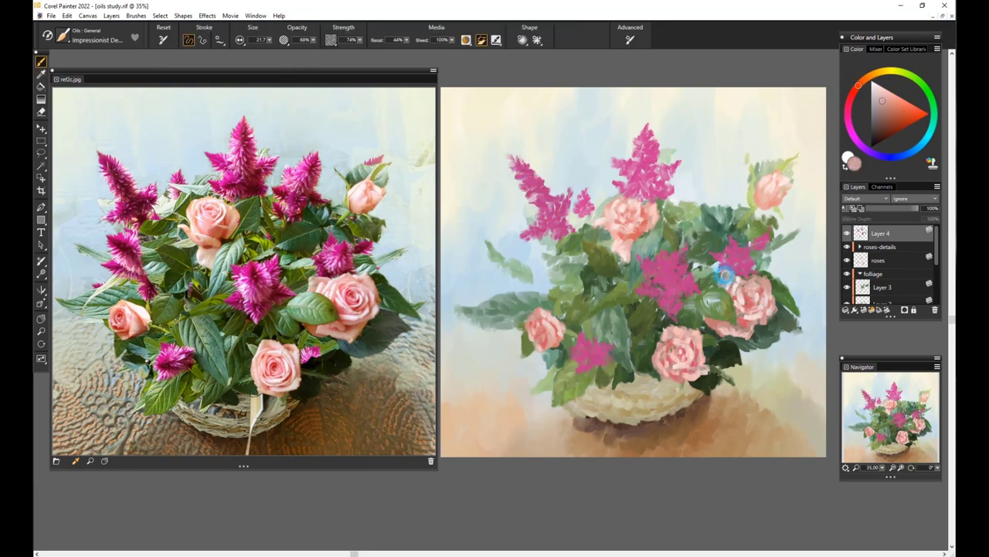
Add magenta flowers at the middle left and upper right, plus a small pink tip above the upper-right rosebud.
alt+click(655, 242)
alt+click(676, 314)
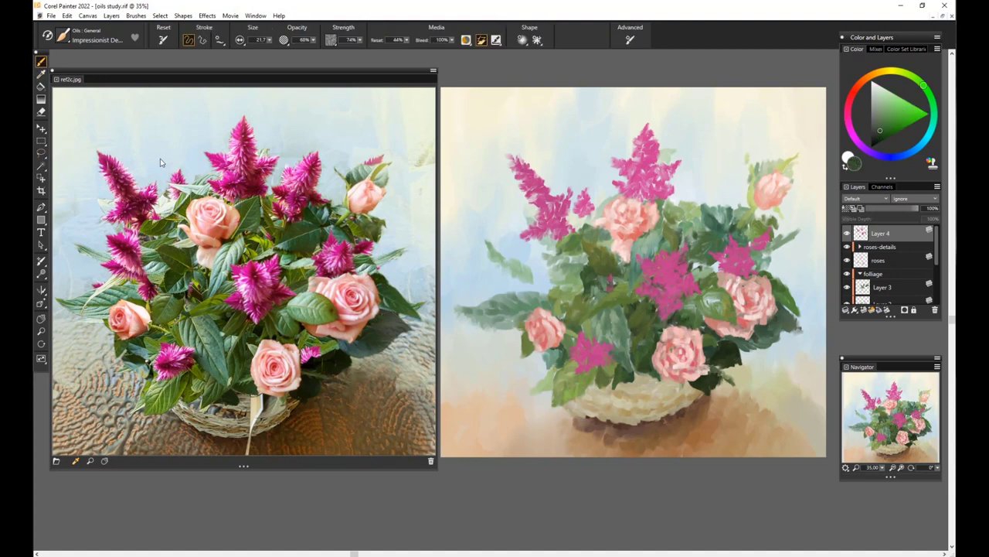
click(565, 294)
mouse_move(553, 289)
mouse_down()
mouse_move(511, 240)
mouse_move(549, 274)
mouse_up()
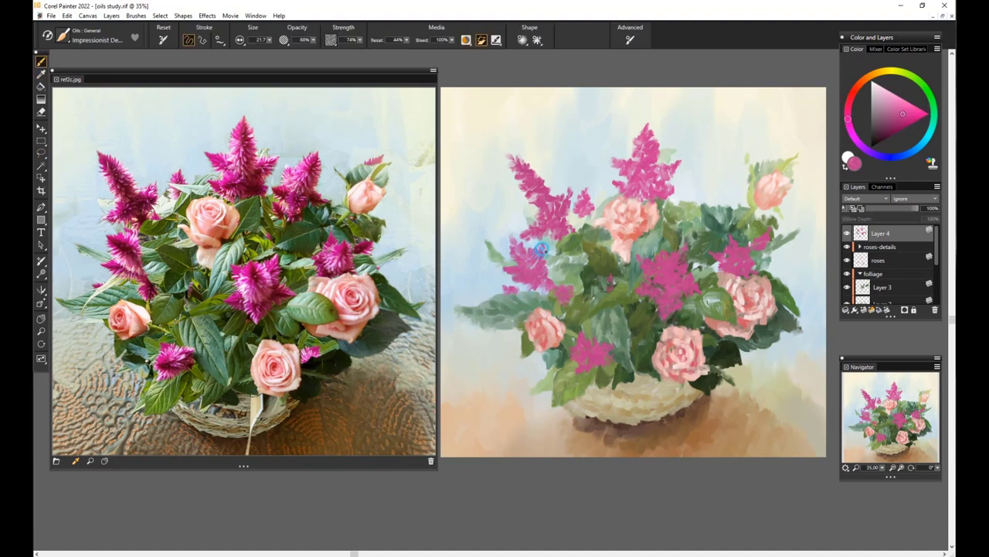
mouse_move(688, 213)
mouse_down()
mouse_move(692, 191)
mouse_move(727, 174)
mouse_move(723, 150)
mouse_move(792, 151)
mouse_up()
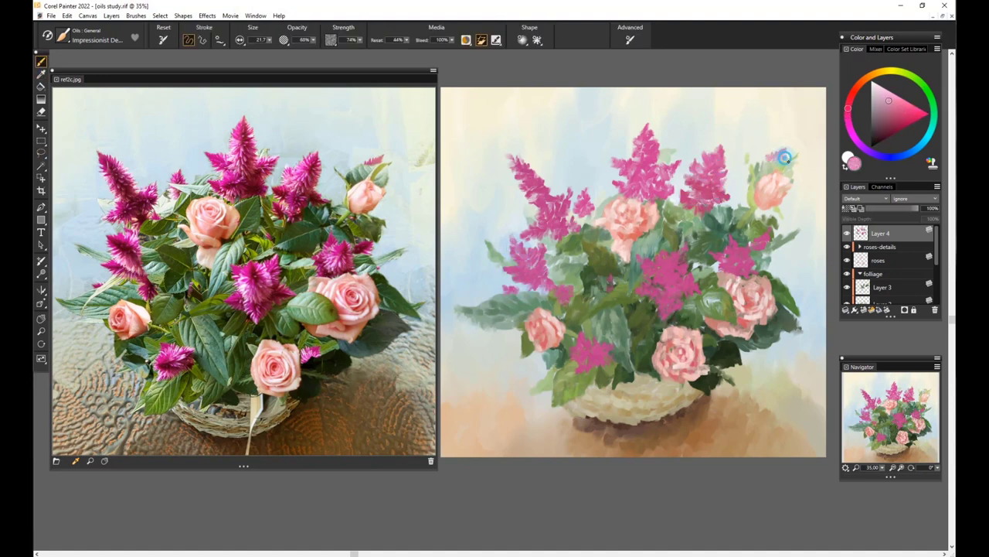
On a new f-shadows layer, paint dark red shadows across the magenta flowers.
alt+click(740, 203)
click(872, 309)
click(852, 99)
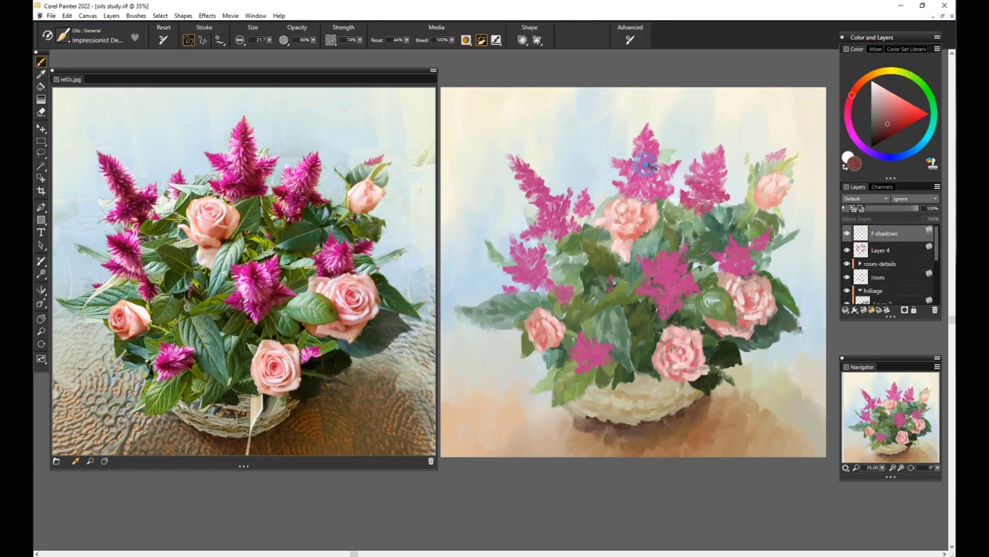
drag(653, 166, 649, 138)
mouse_move(684, 217)
mouse_down()
mouse_move(727, 194)
mouse_move(719, 159)
mouse_up()
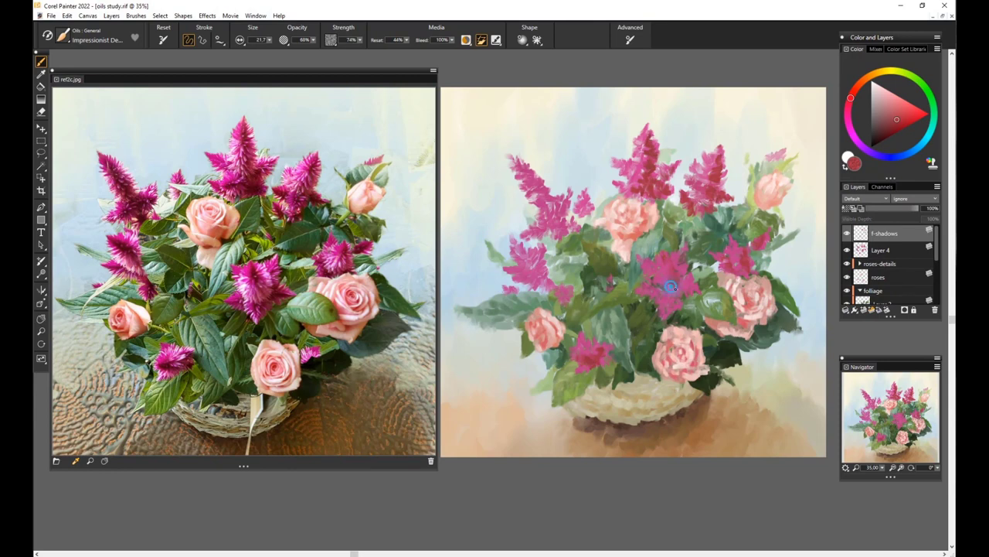
drag(539, 288, 524, 262)
mouse_move(513, 158)
mouse_down()
mouse_move(545, 226)
mouse_move(576, 228)
mouse_up()
Add a layer named darkest shadows and paint deep magenta accents in the purple-pink flowers.
click(872, 309)
double_click(885, 233)
text(darkest shadows)
key(Return)
click(885, 128)
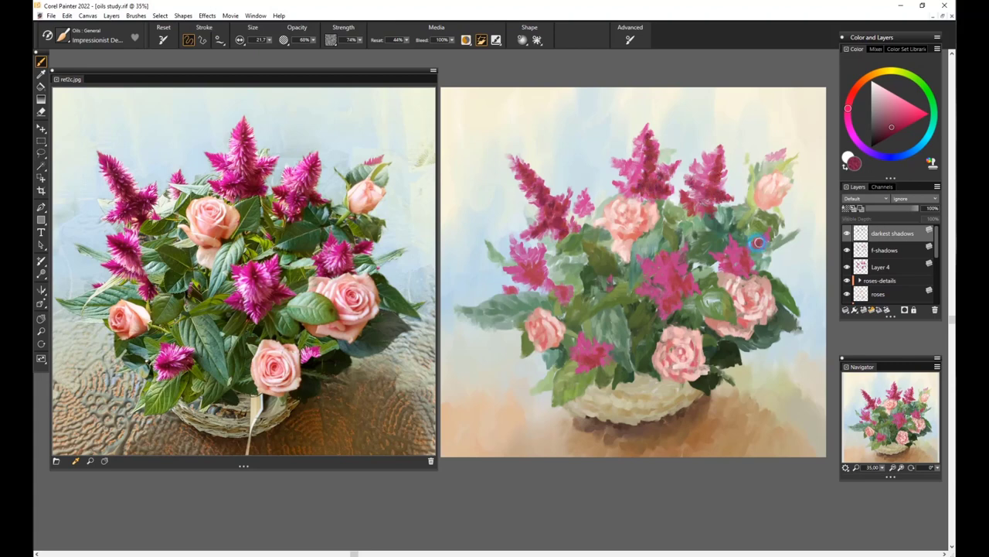
drag(671, 294, 649, 292)
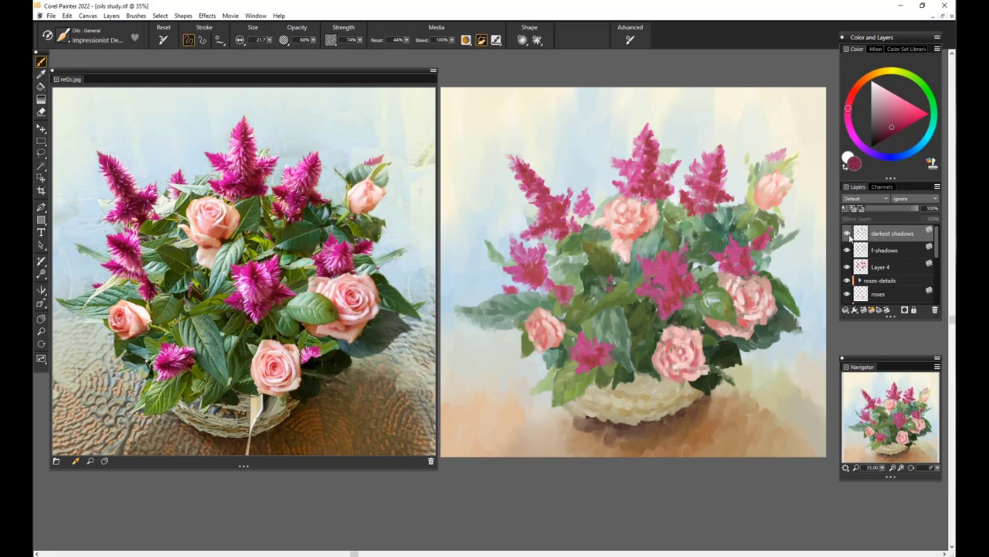
Paint pale pink and lilac highlights on the magenta flowers, continuing on a new layer named final touch.
click(876, 85)
click(916, 149)
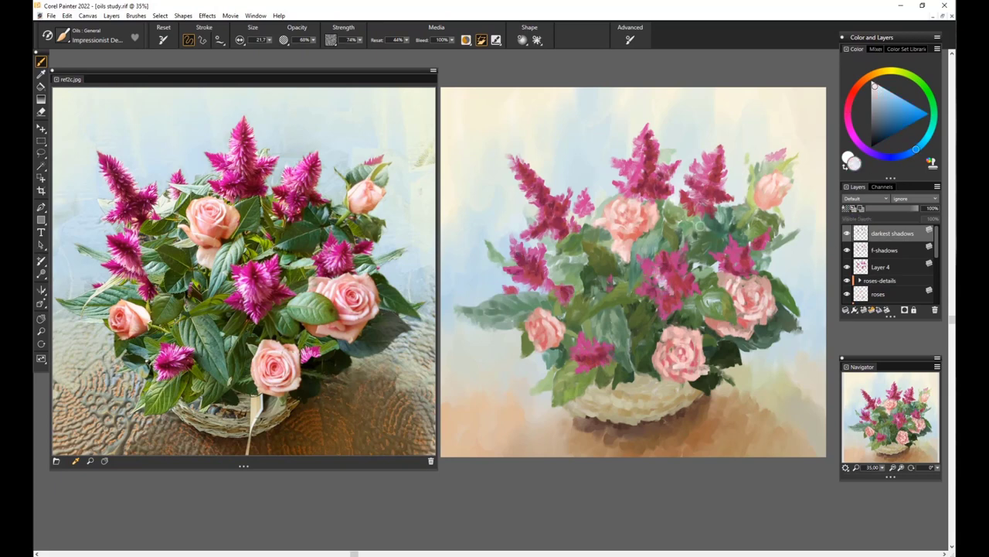
alt+click(579, 369)
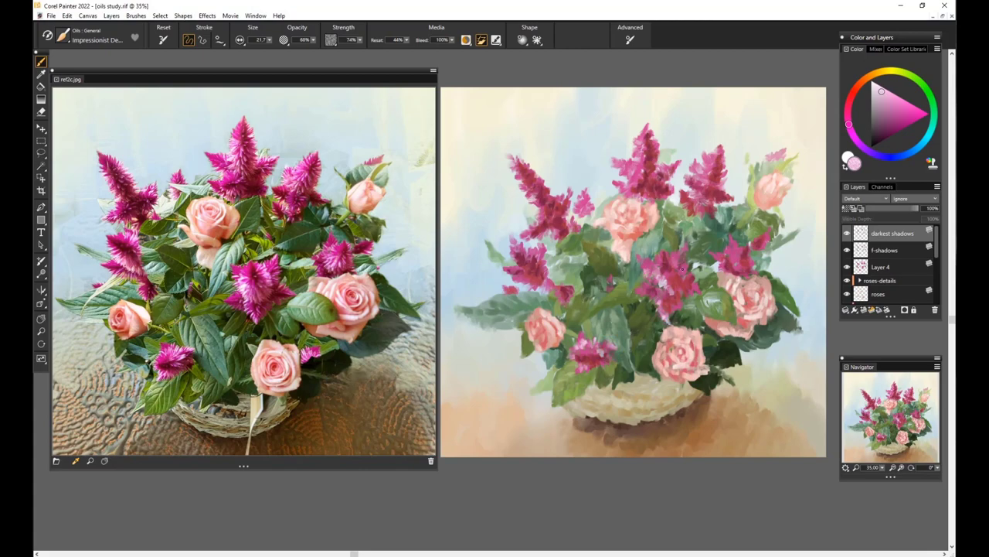
alt+click(699, 163)
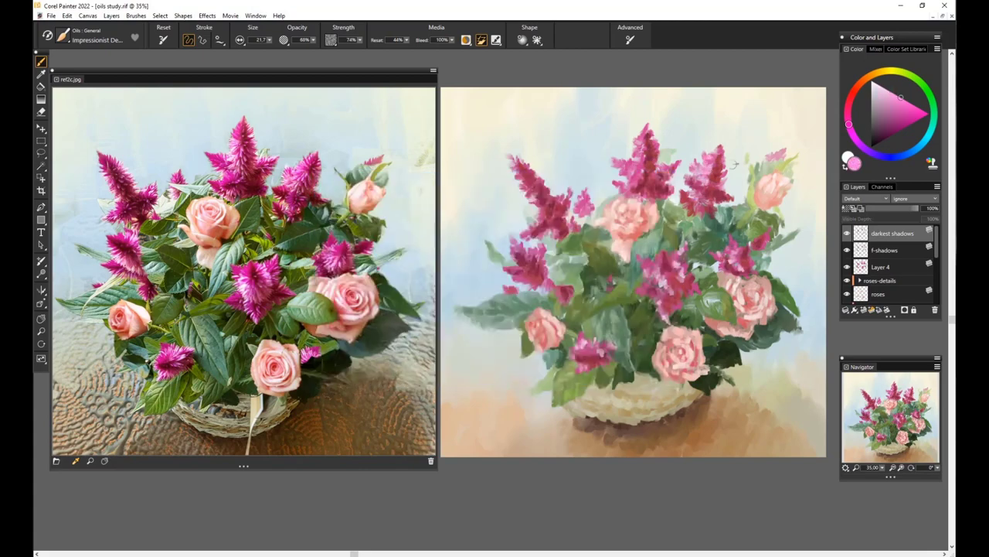
alt+click(655, 164)
drag(899, 102, 878, 84)
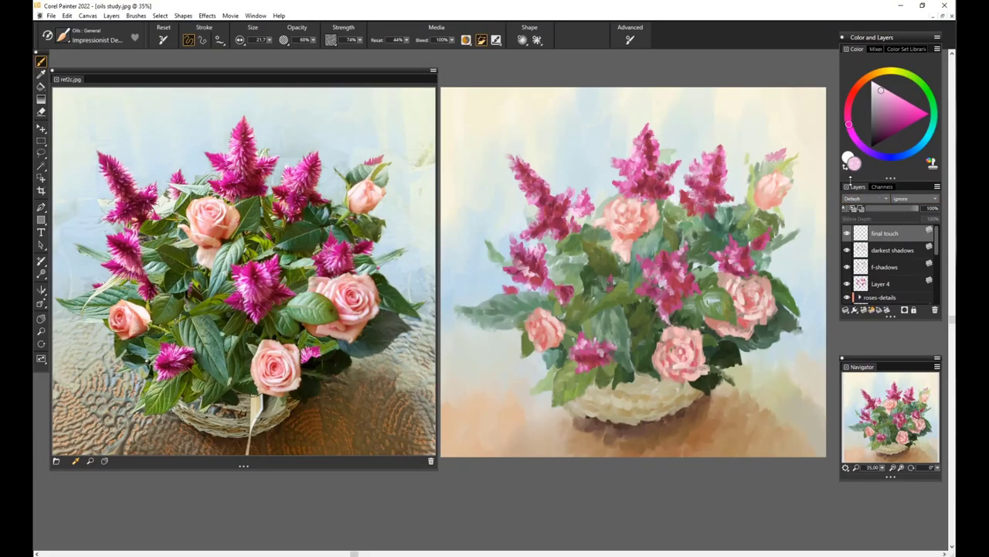
Switch the brush to the Impressionist Classic oil variant.
click(63, 37)
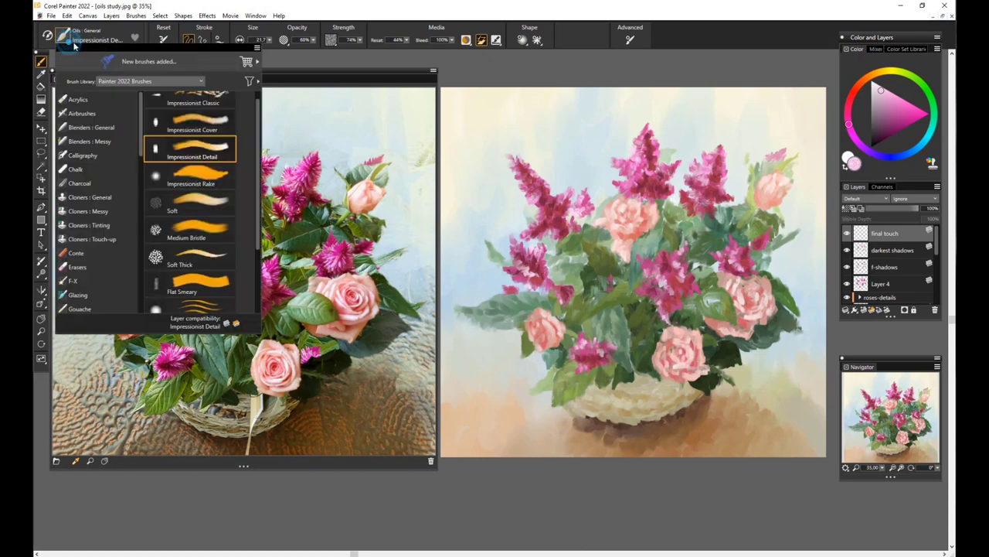
click(218, 103)
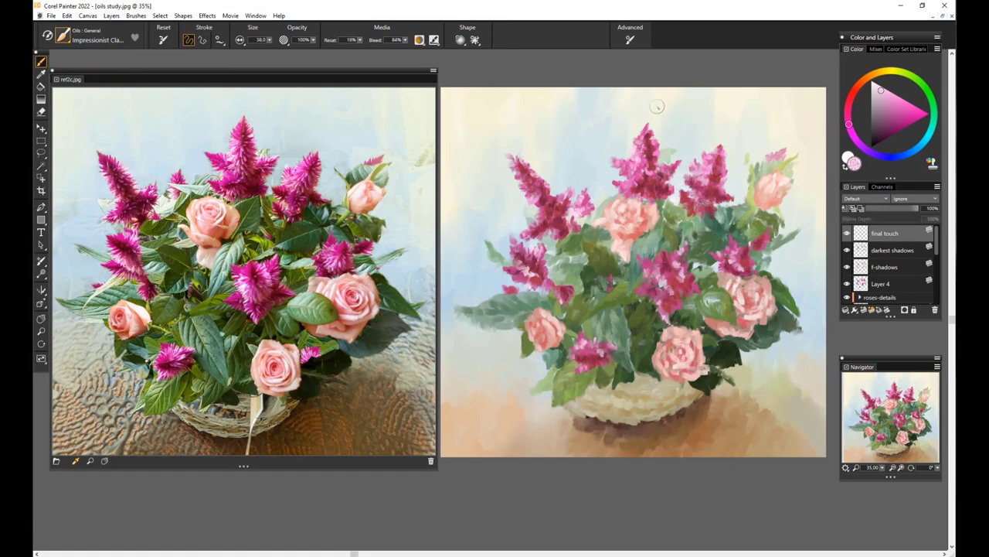
Dab sampled light blue strokes over the flowers, foliage and basket on the final touch layer, with the layer opacity at about 40%.
alt+click(810, 116)
mouse_move(522, 166)
mouse_down()
mouse_move(538, 184)
mouse_move(527, 193)
mouse_move(547, 203)
mouse_move(548, 191)
mouse_move(548, 203)
mouse_move(538, 200)
mouse_move(541, 184)
mouse_move(561, 204)
mouse_move(565, 195)
mouse_move(527, 230)
mouse_up()
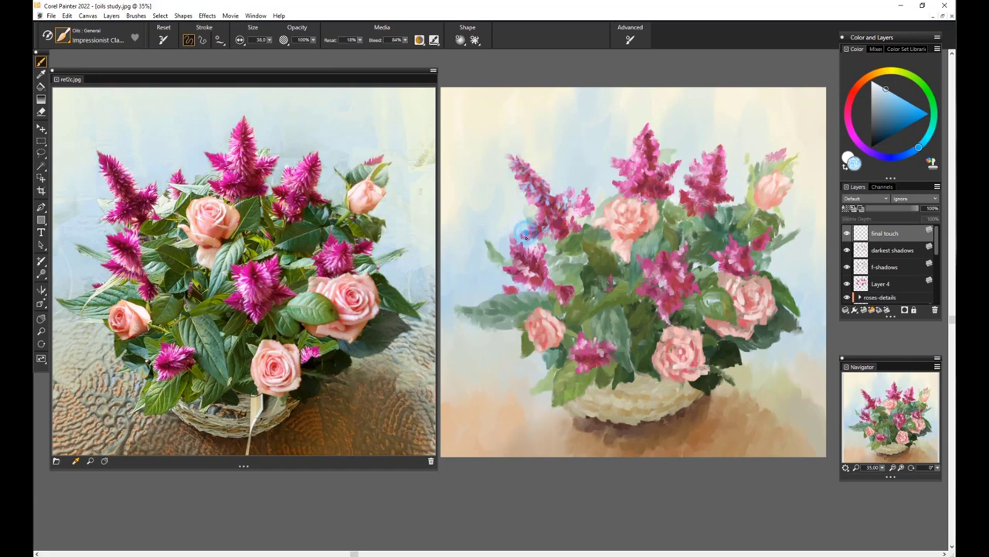
alt+click(526, 231)
mouse_move(518, 275)
mouse_down()
mouse_move(593, 238)
mouse_move(535, 247)
mouse_move(557, 317)
mouse_move(599, 326)
mouse_move(568, 371)
mouse_move(649, 363)
mouse_move(655, 332)
mouse_up()
alt+click(656, 326)
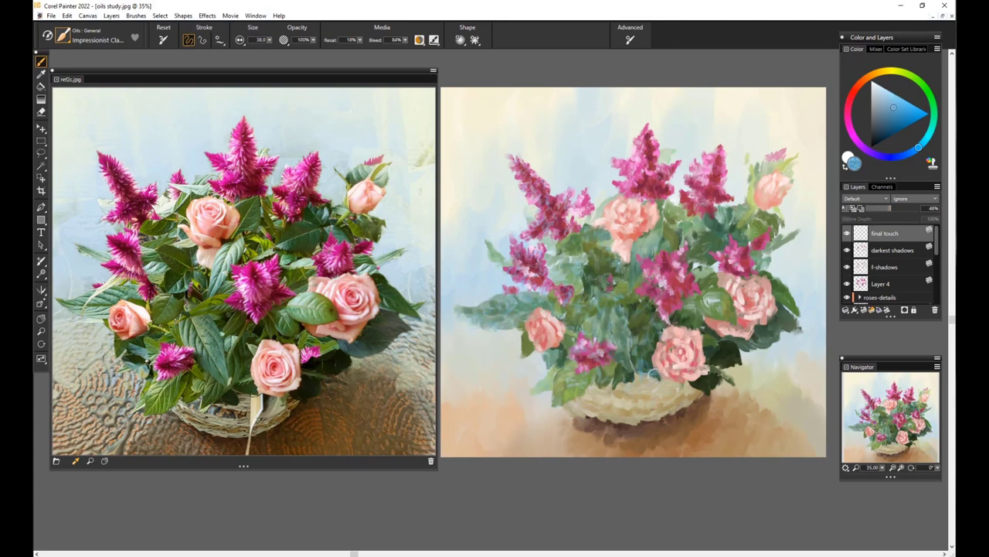
mouse_move(719, 397)
mouse_down()
mouse_move(649, 360)
mouse_move(634, 301)
mouse_move(699, 348)
mouse_move(691, 274)
mouse_up()
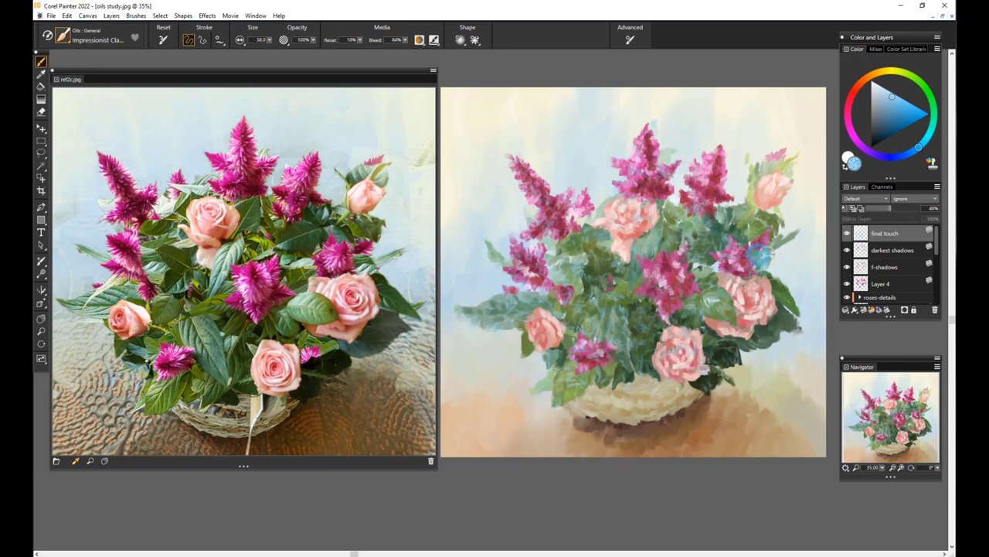
drag(780, 307, 755, 345)
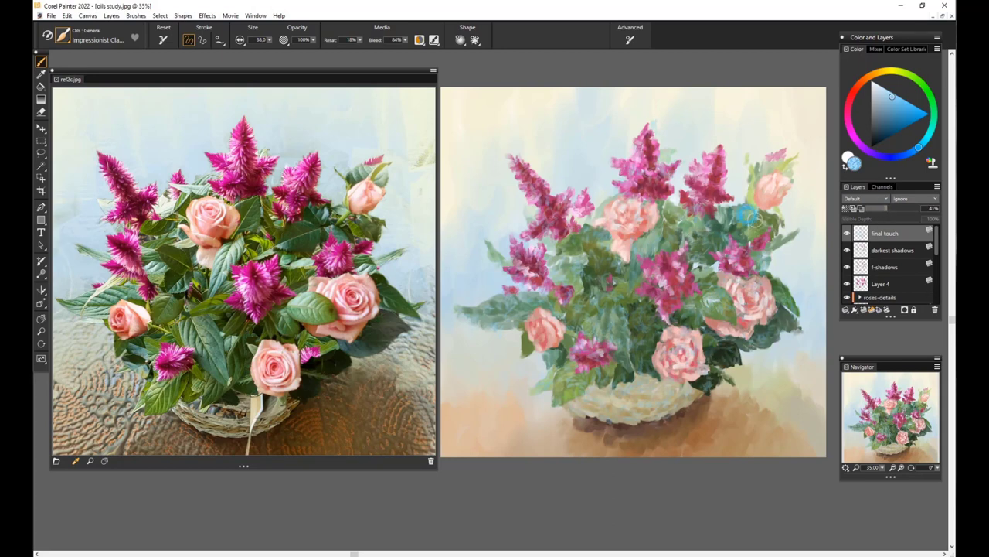
Enlarge the brush to about 60 and scatter broken light blue strokes across the background and tabletop.
mouse_move(678, 122)
mouse_down()
mouse_move(788, 126)
mouse_move(815, 97)
mouse_up()
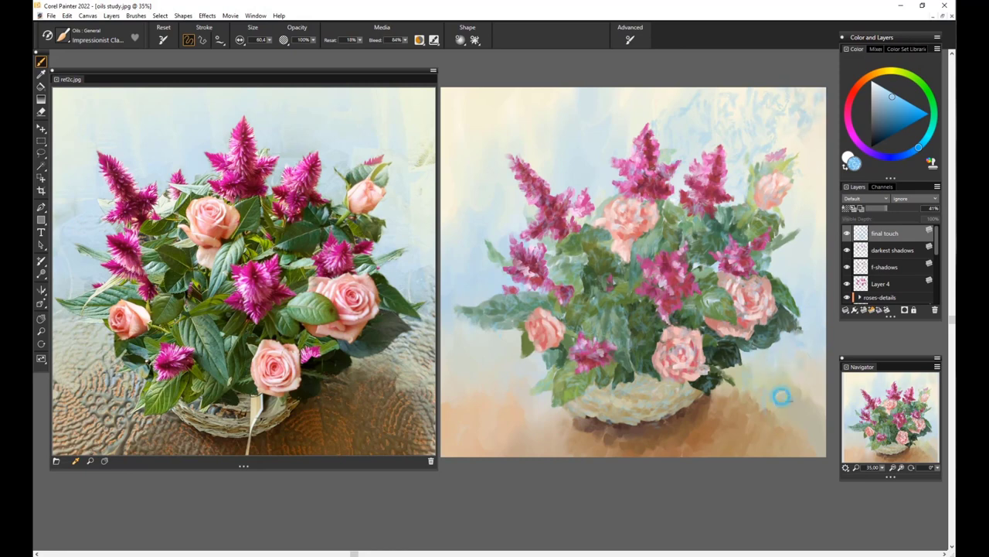
mouse_move(778, 459)
mouse_down()
mouse_move(654, 435)
mouse_move(618, 448)
mouse_move(521, 386)
mouse_move(487, 420)
mouse_up()
alt+click(69, 118)
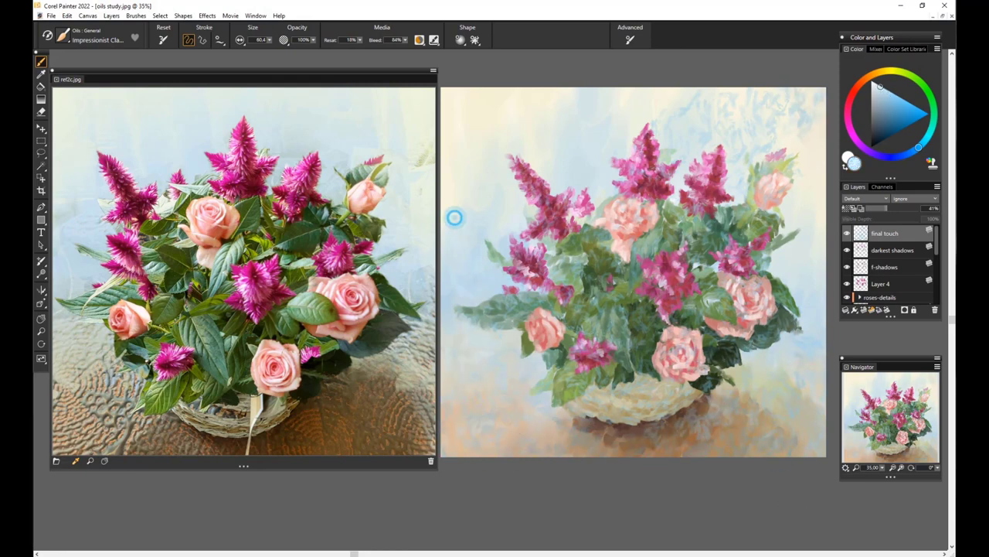
Scatter sampled peach and warm beige strokes across the tabletop and background.
alt+click(691, 421)
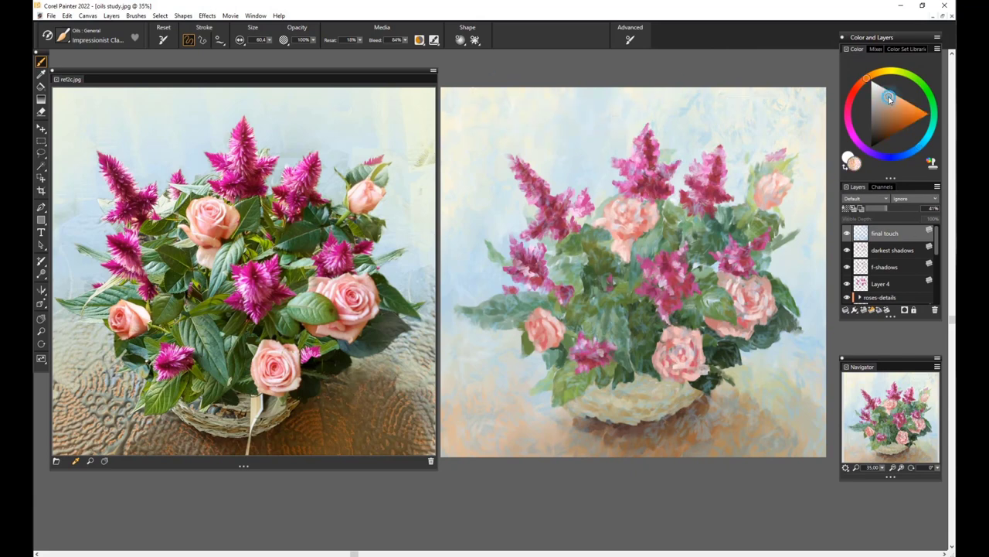
alt+click(565, 413)
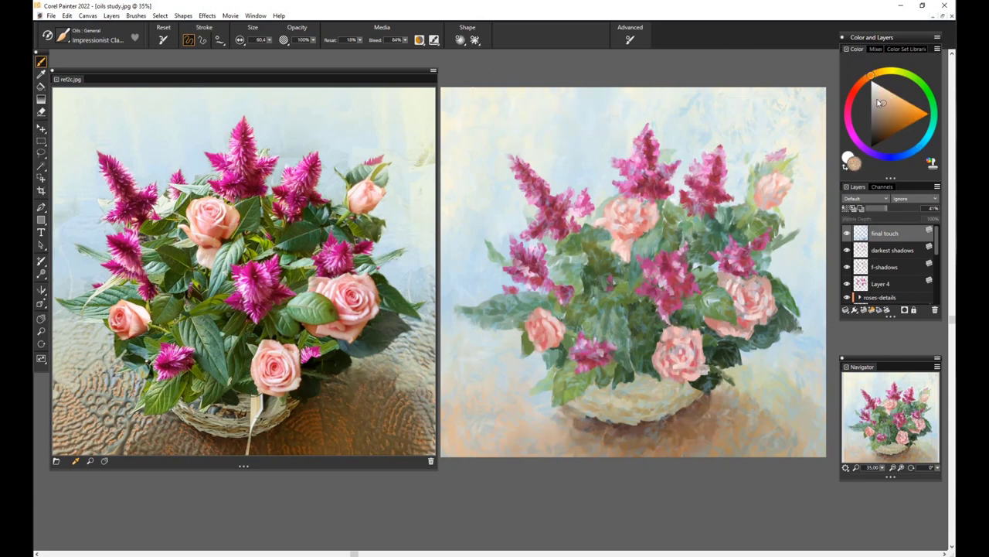
alt+click(773, 374)
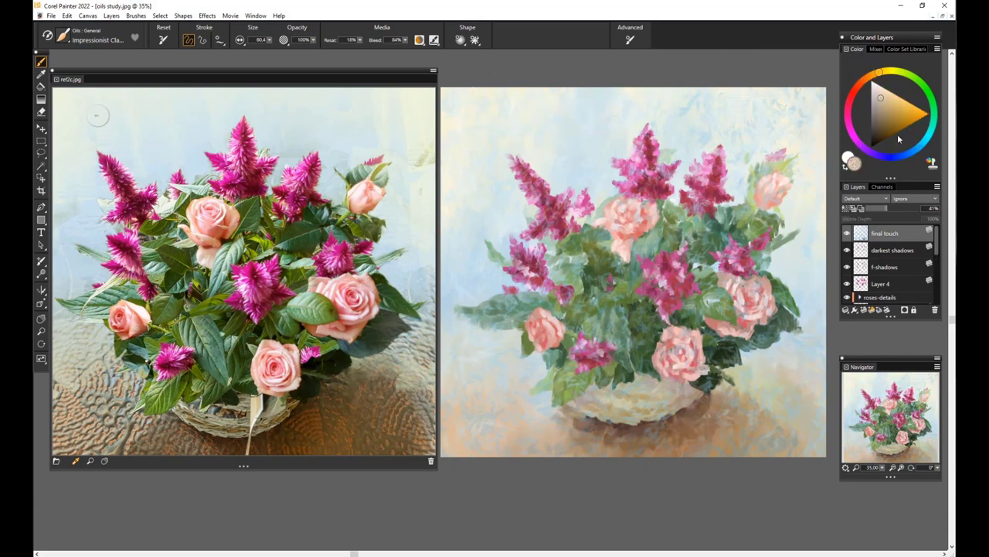
Dab muted pink and golden strokes through the foliage and flowers with a smaller brush, and add a new layer above final touch.
alt+click(723, 199)
alt+click(717, 229)
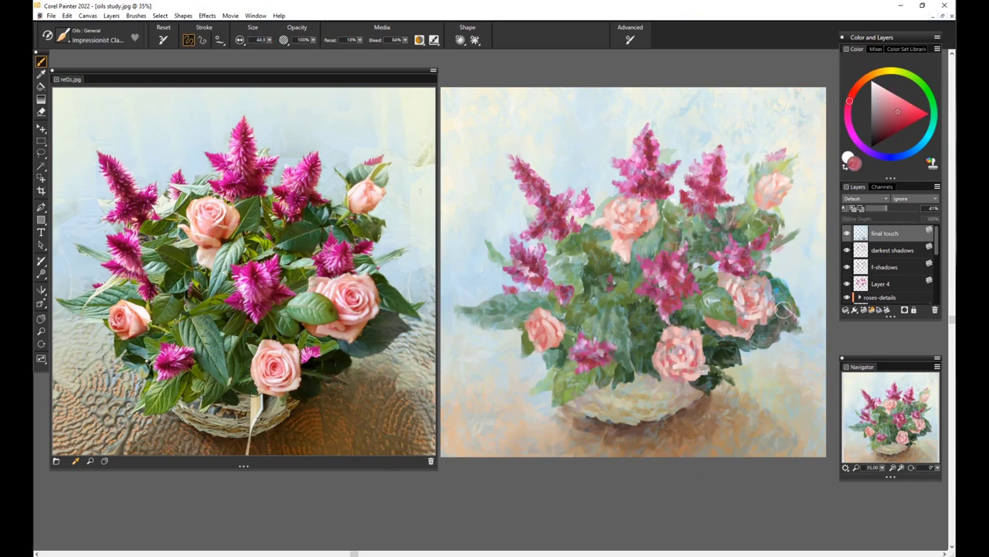
alt+click(778, 297)
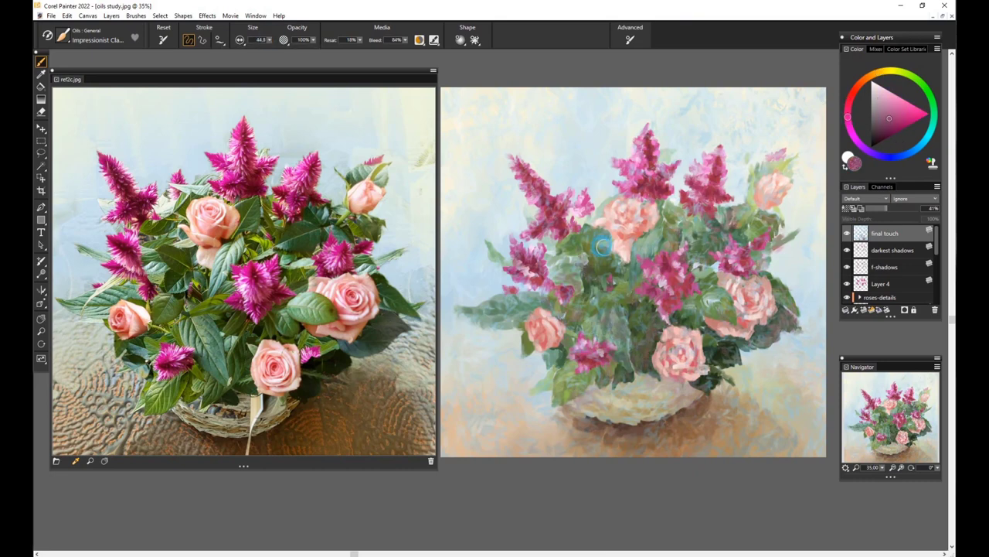
drag(269, 41, 259, 41)
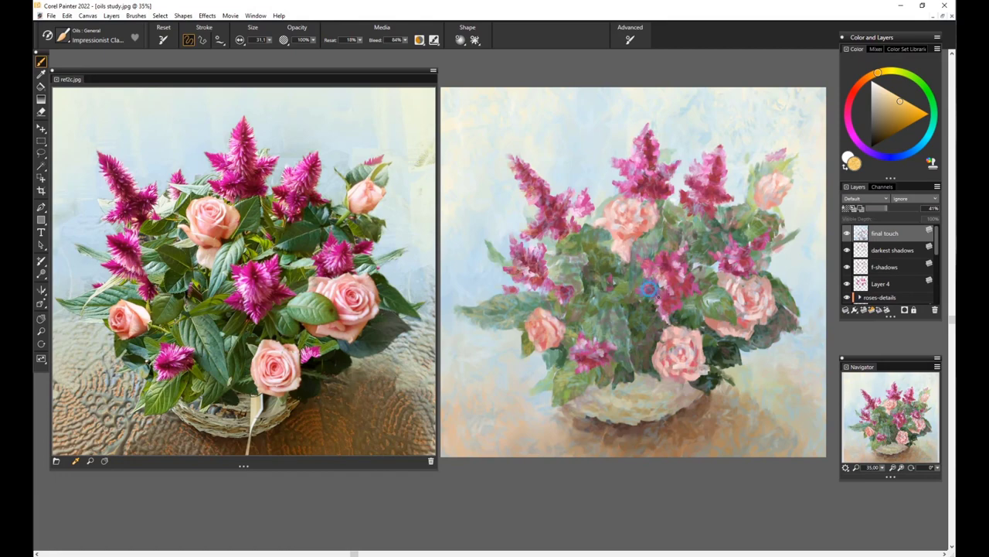
alt+click(719, 297)
key(ctrl+shift+n)
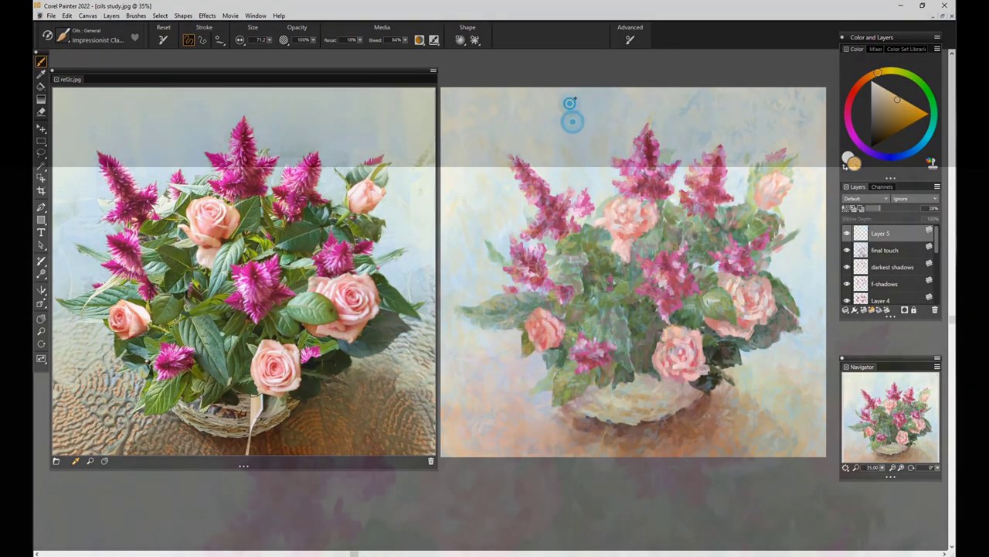